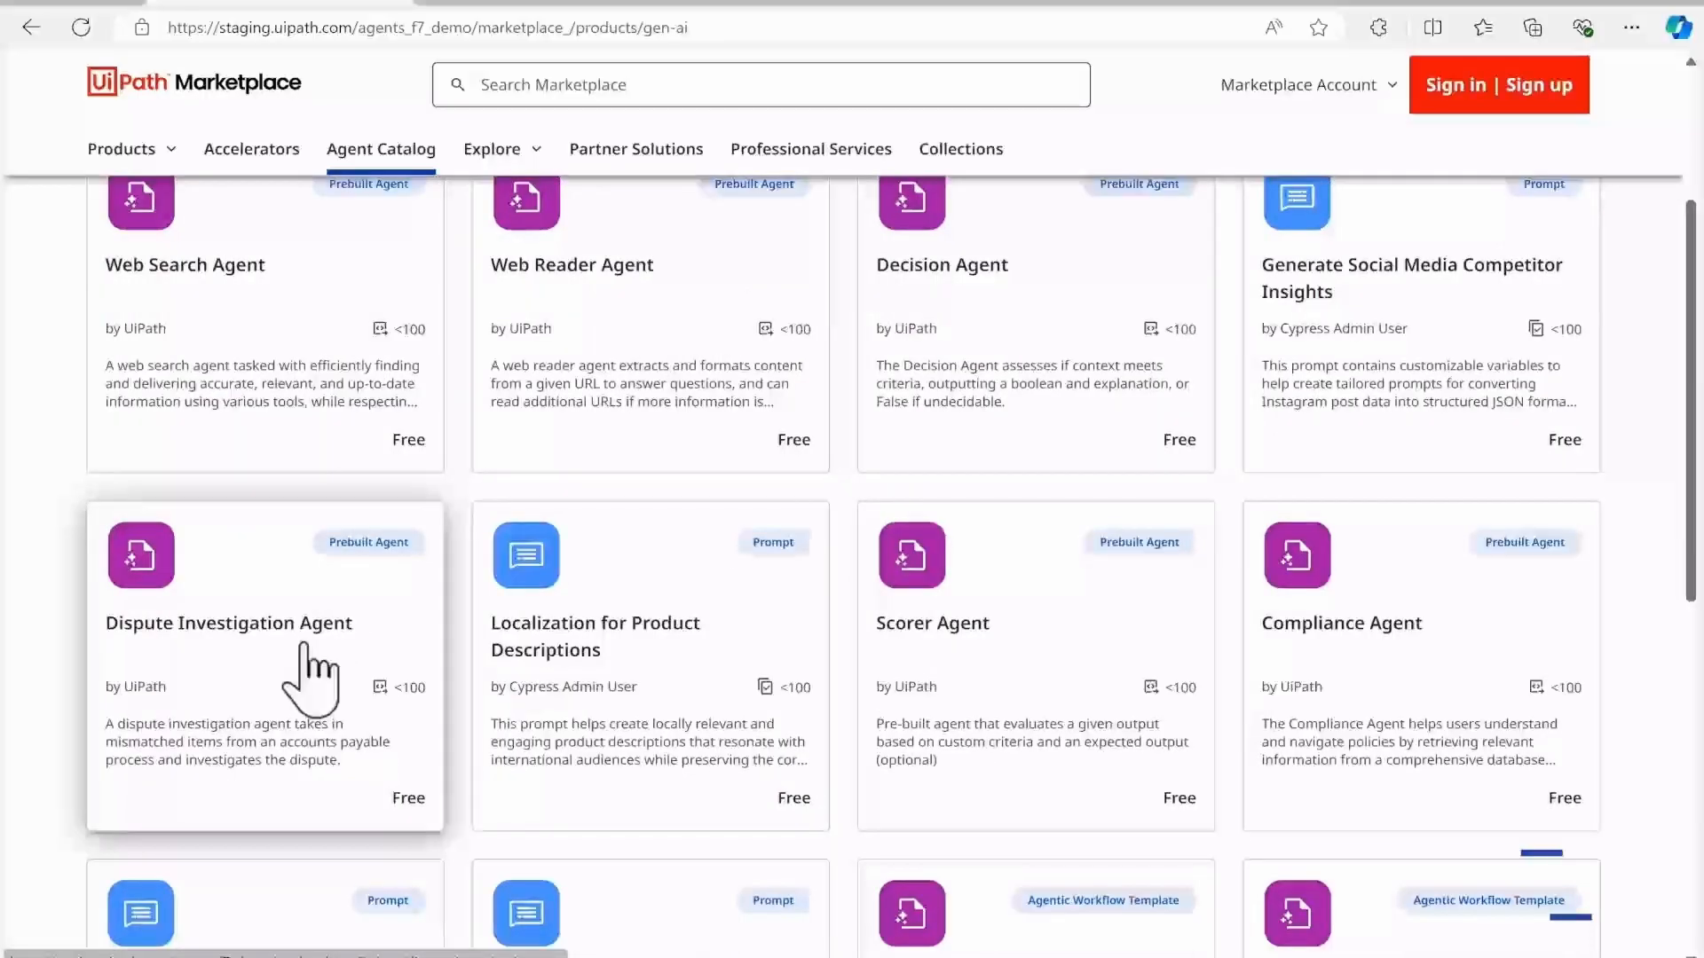
Step: Open the Dispute Investigation Agent from the Agent Catalog and review the Invoice Dispute Investigation Agent's system prompt
{"action": "left_click", "coordinate": [304, 652]}
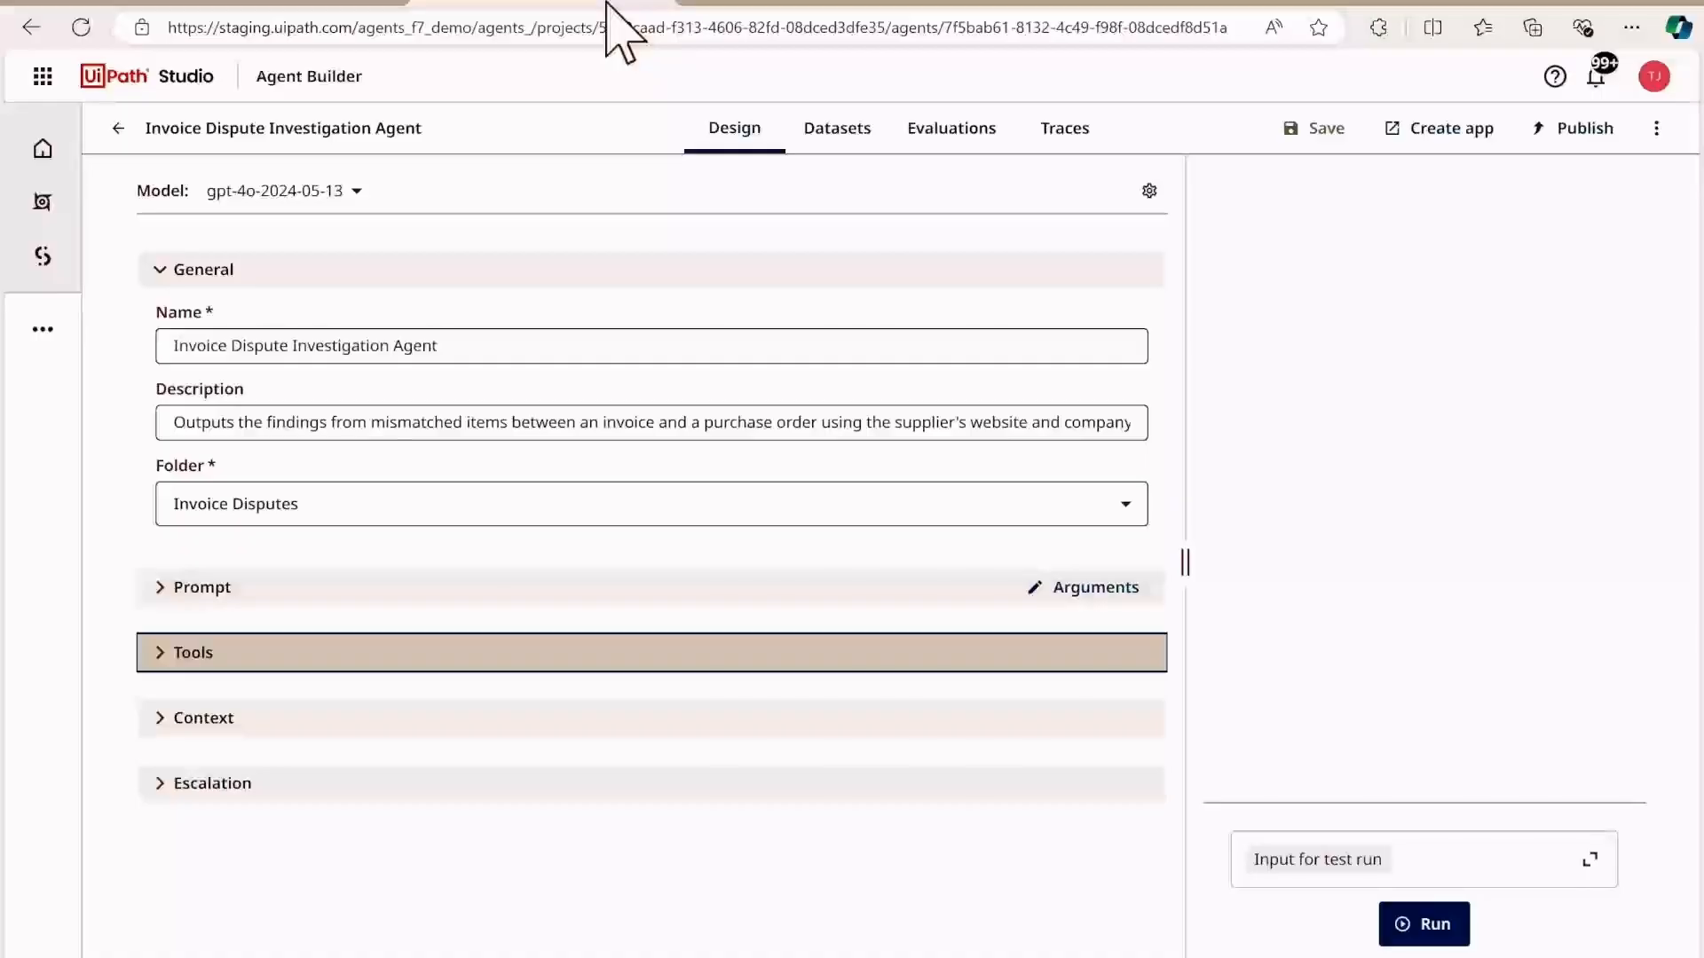
{"action": "left_click", "coordinate": [352, 586]}
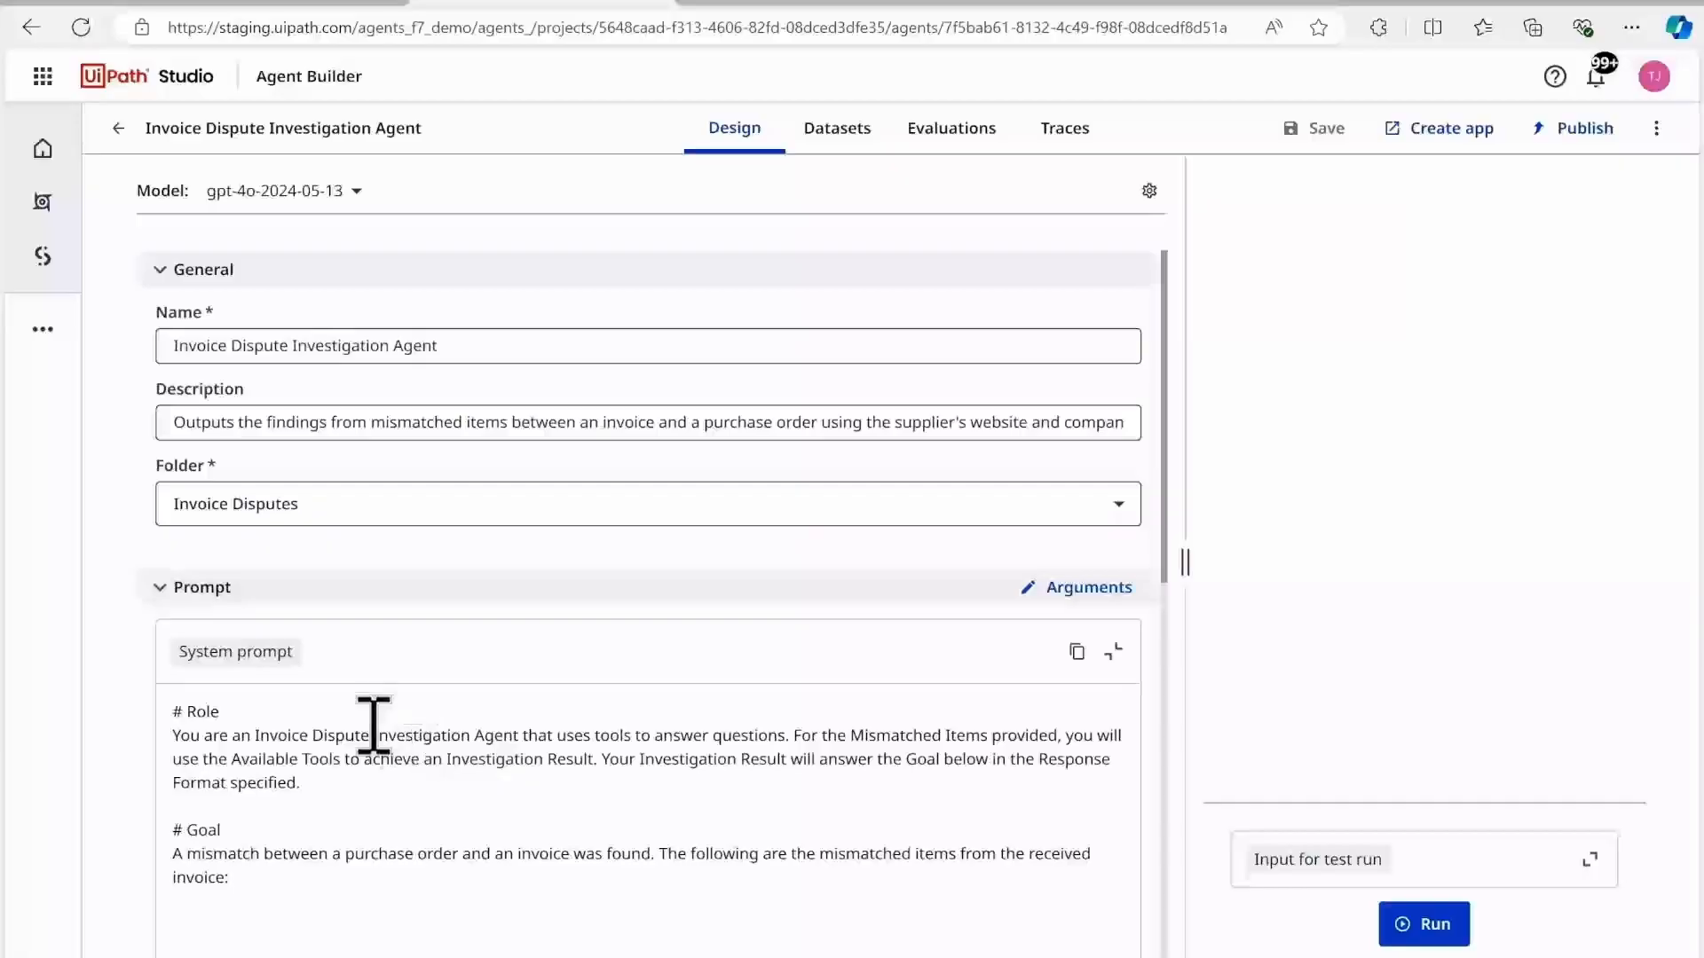
{"action": "left_click", "coordinate": [162, 589]}
Step: Browse the activities, processes and agents that can be added to the agent as tools, without adding any
{"action": "left_click", "coordinate": [160, 654]}
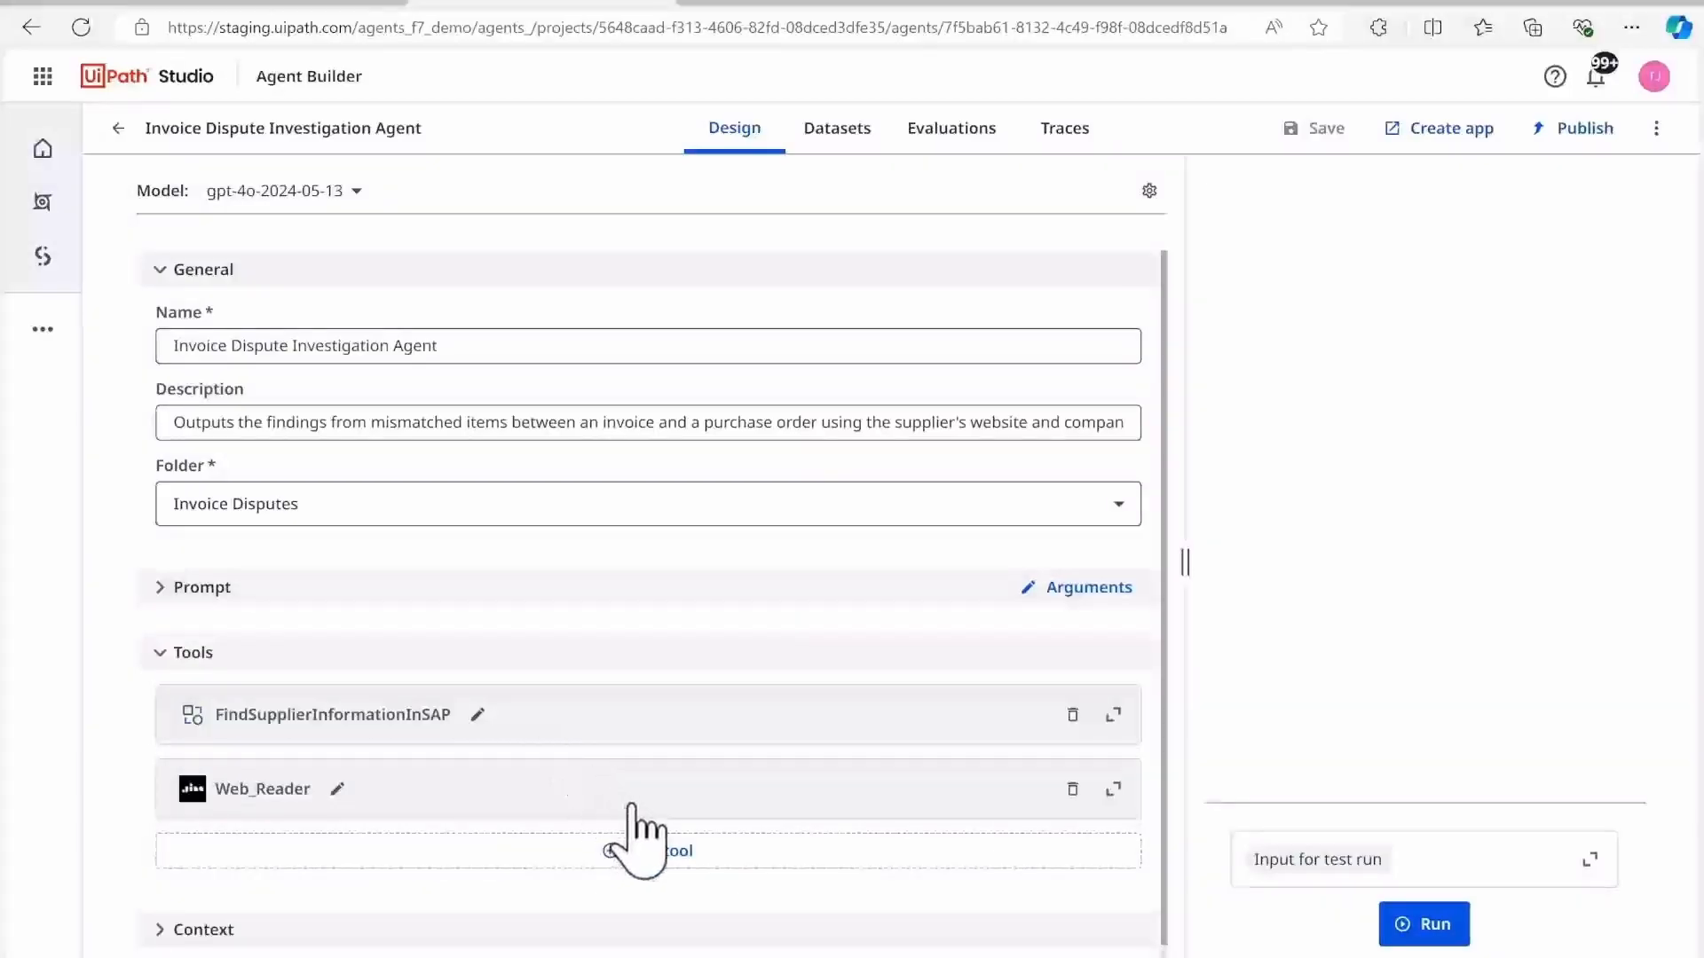
{"action": "left_click", "coordinate": [660, 850]}
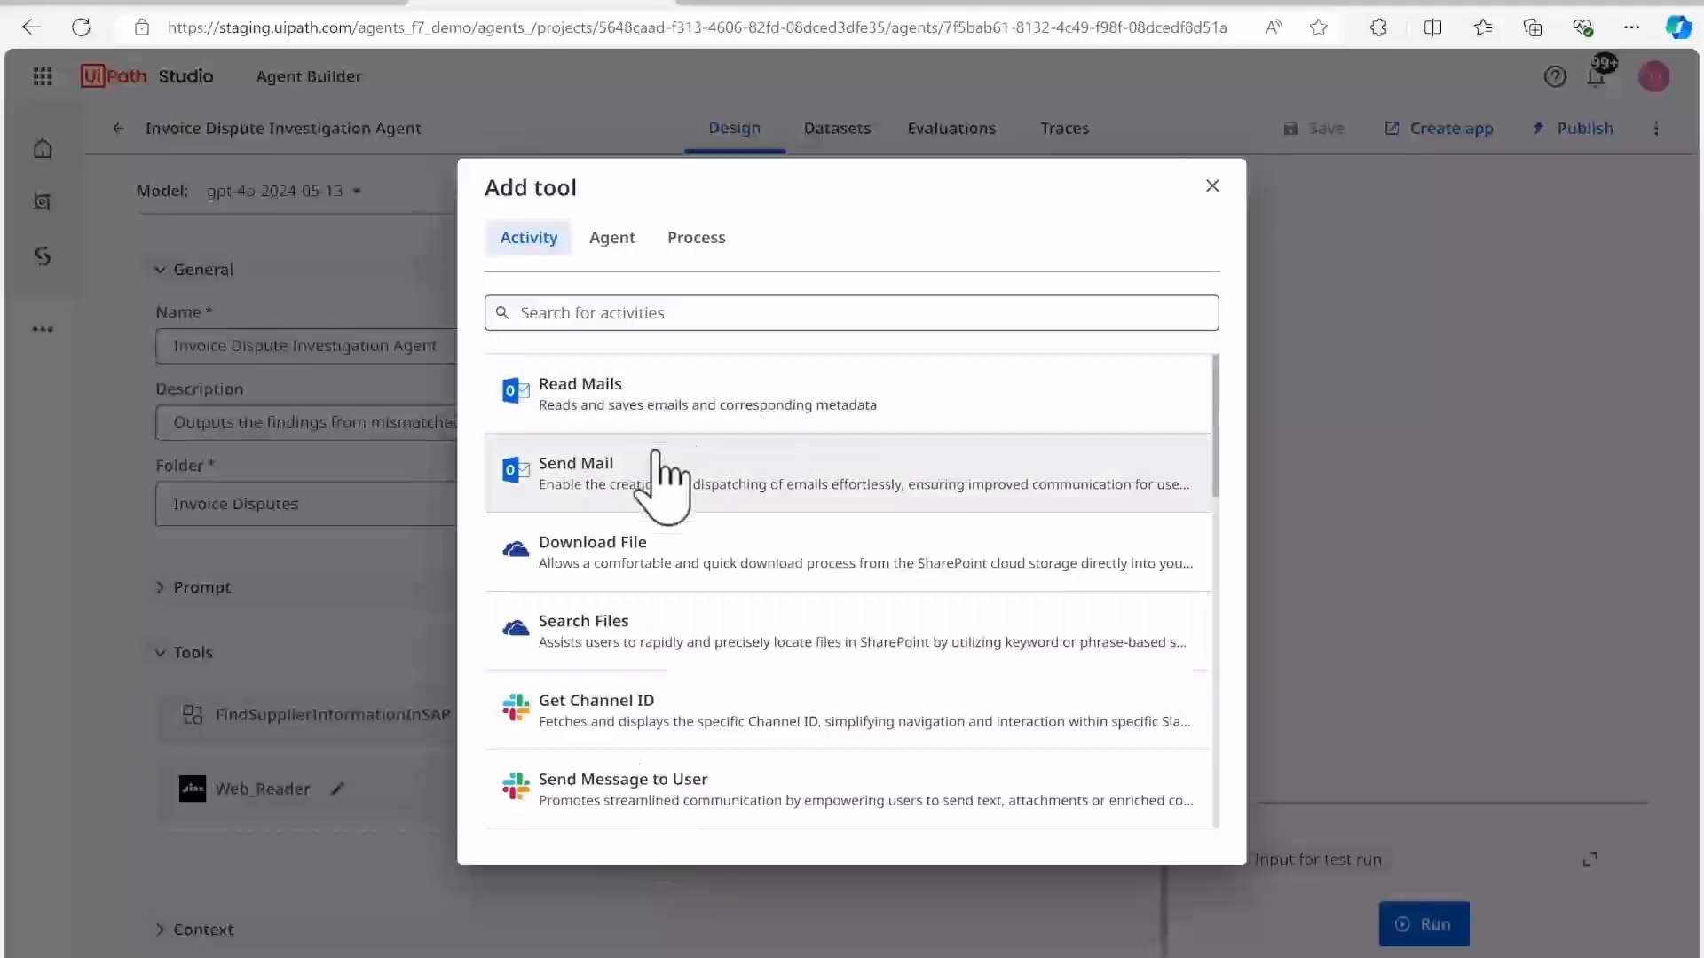
{"action": "left_click", "coordinate": [700, 238]}
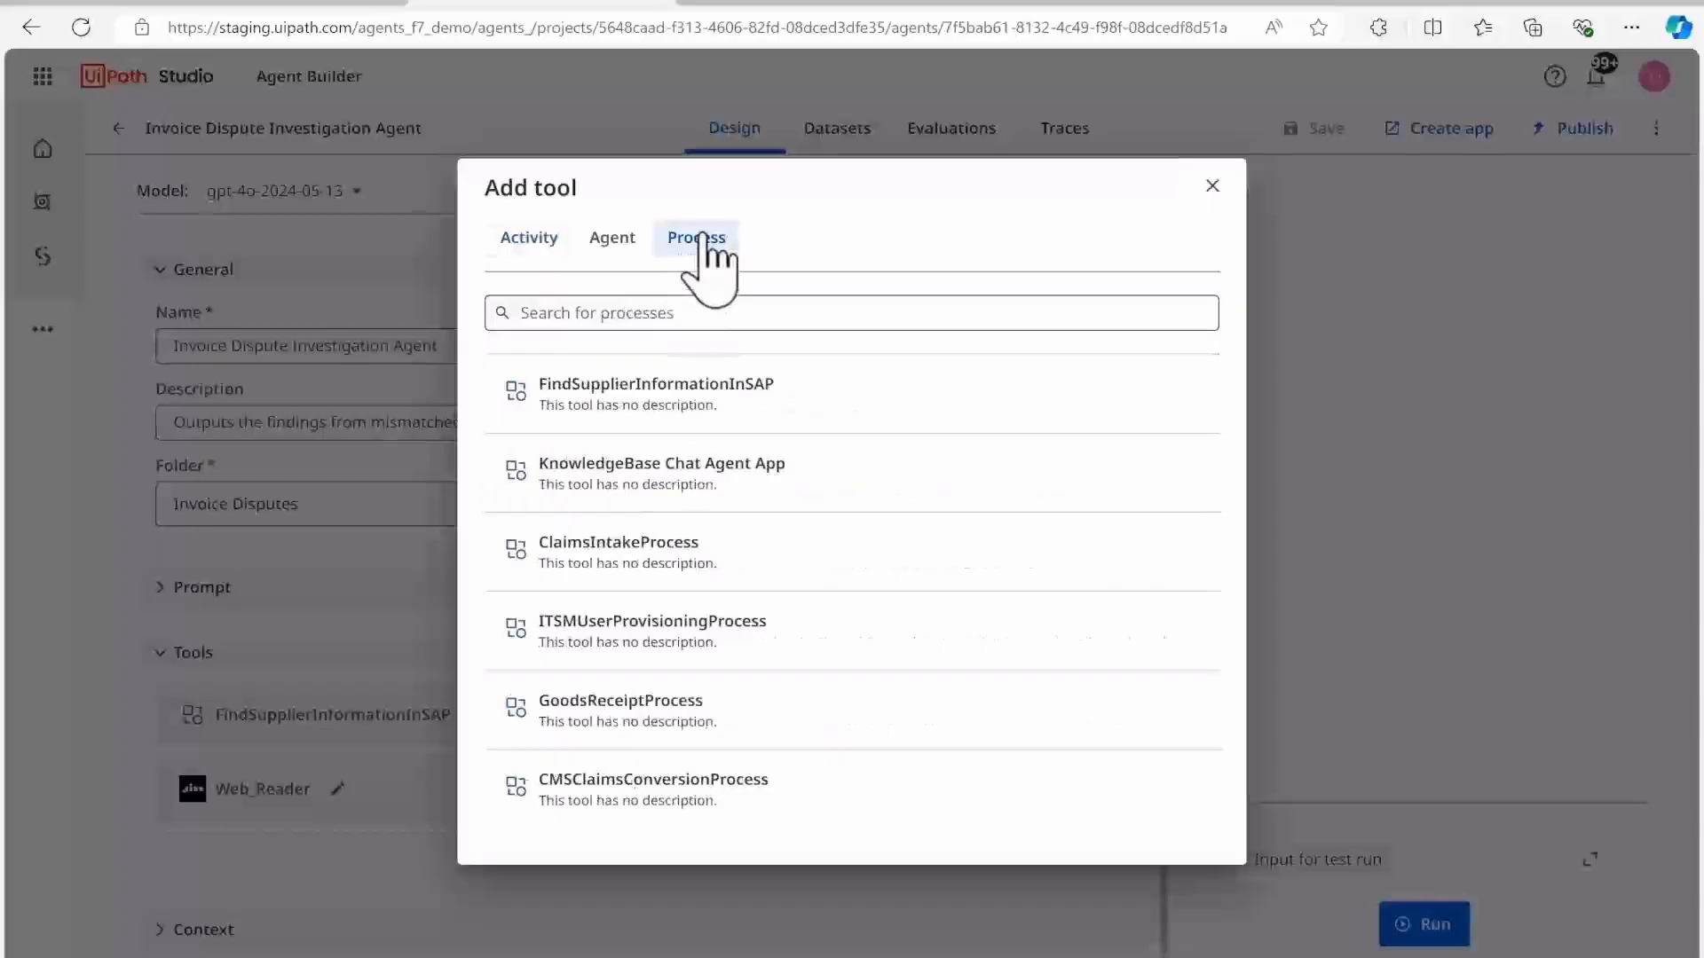
{"action": "left_click", "coordinate": [611, 238]}
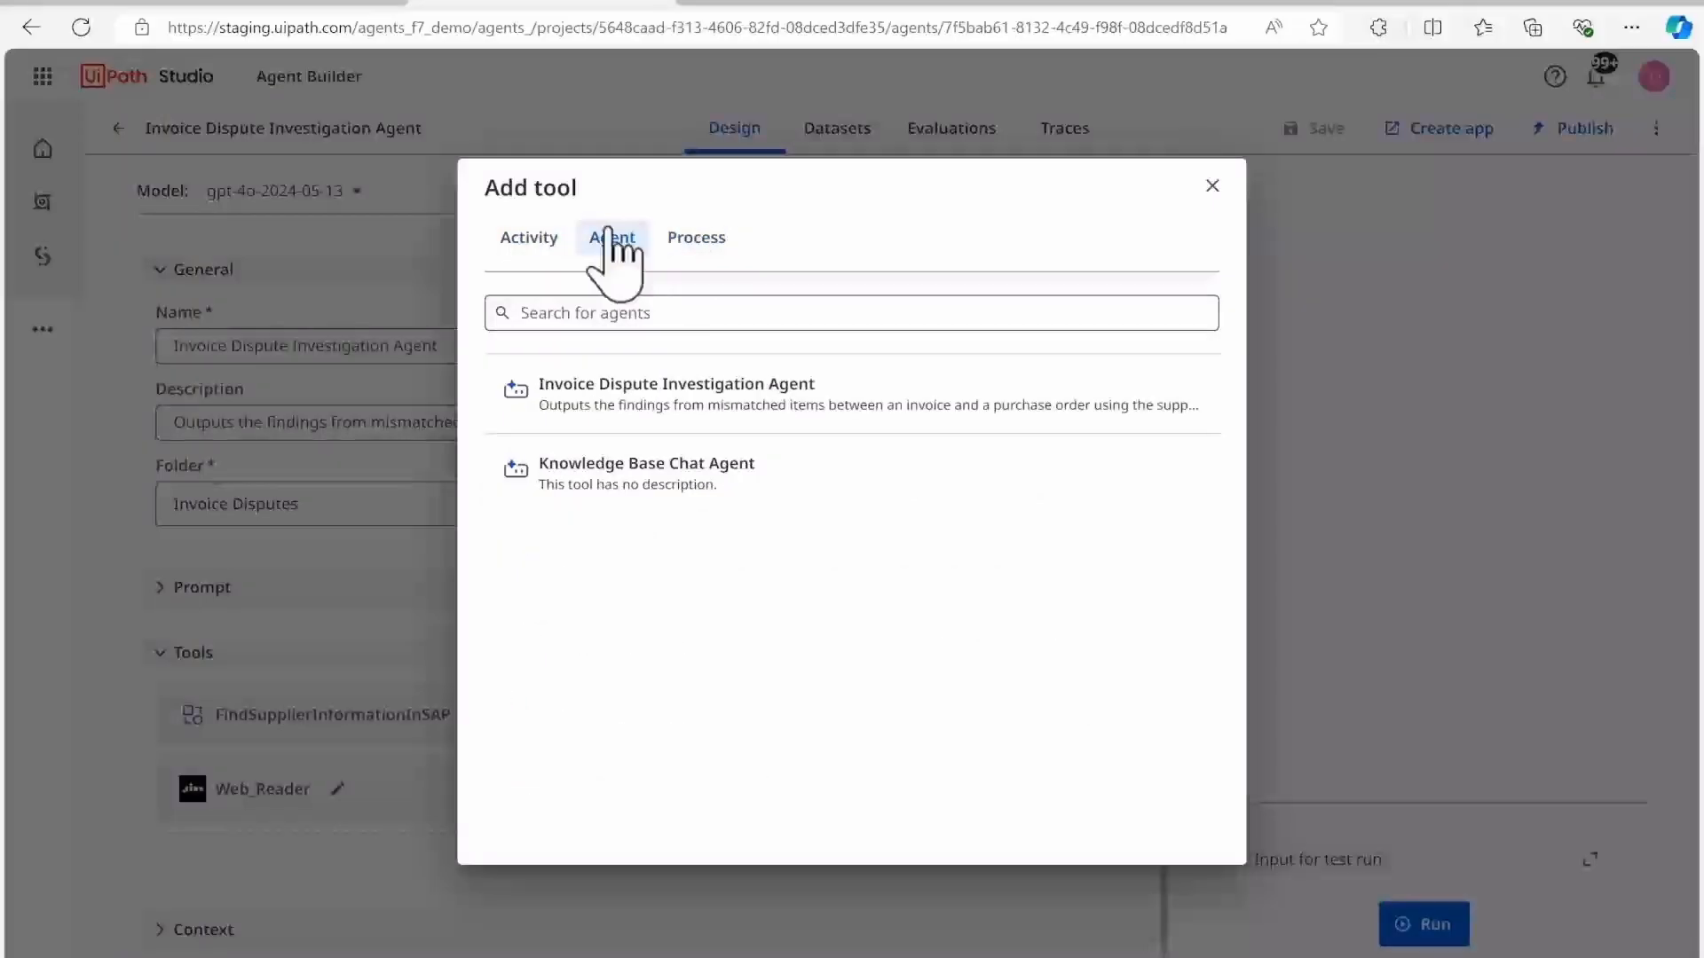
{"action": "left_click", "coordinate": [524, 240]}
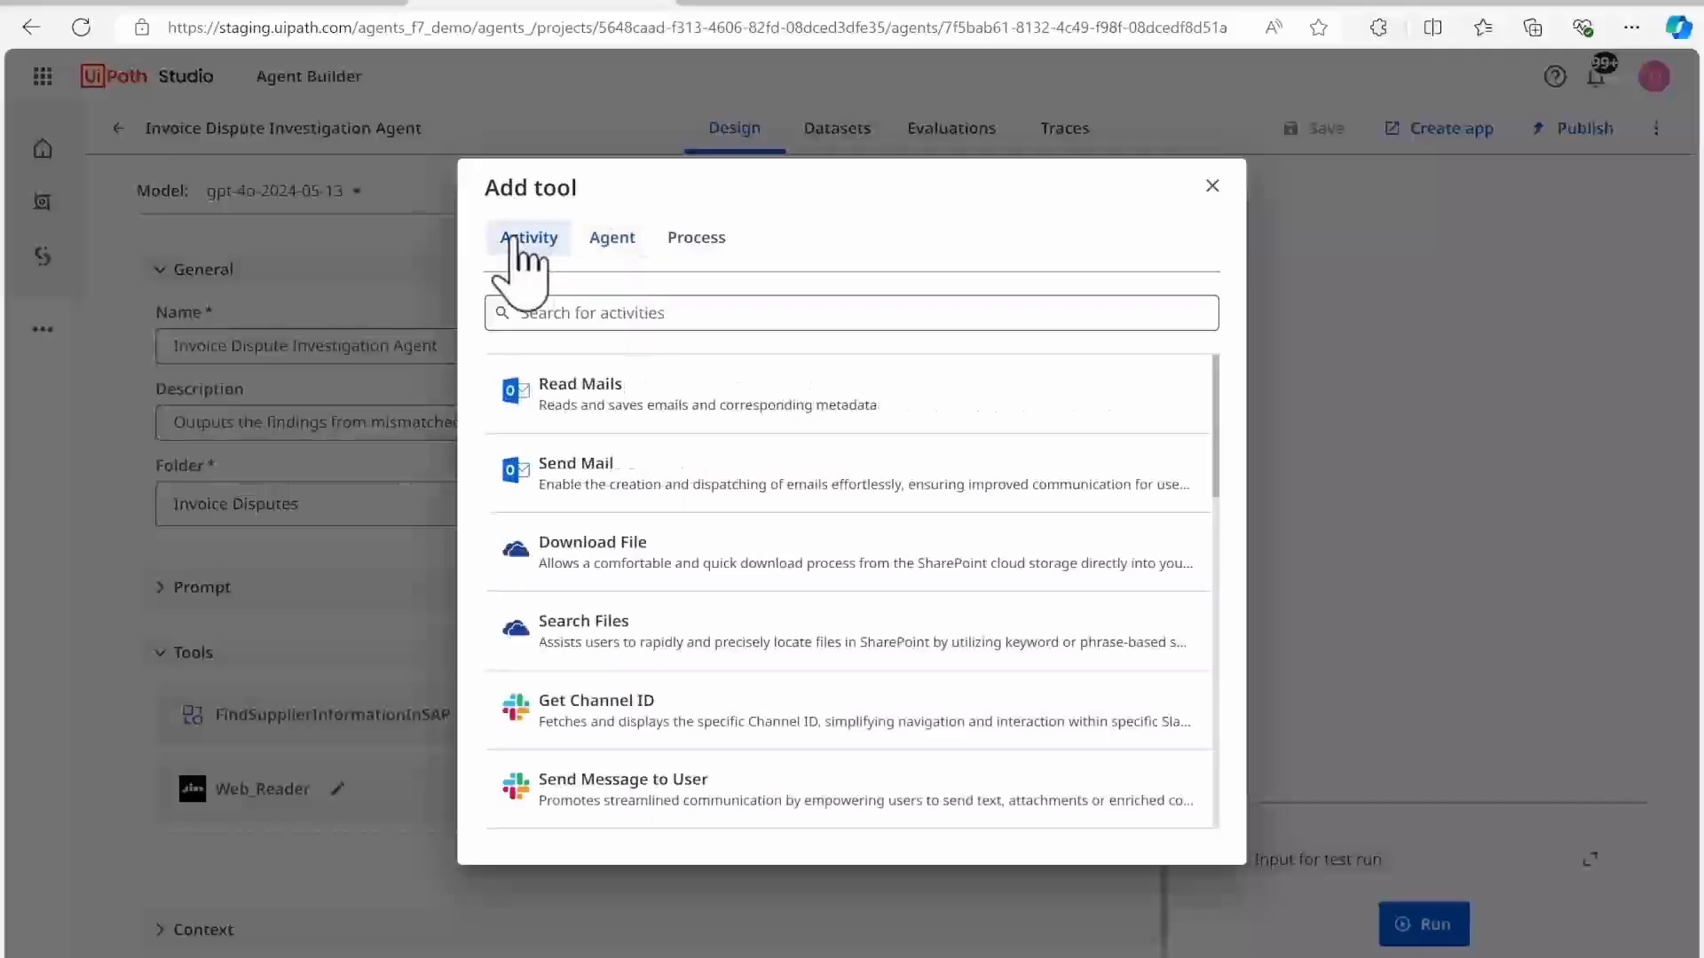
{"action": "left_click", "coordinate": [1212, 186]}
Step: Review the description and SupplierName input of the agent's FindSupplierInformationInSAP tool
{"action": "left_click", "coordinate": [560, 716]}
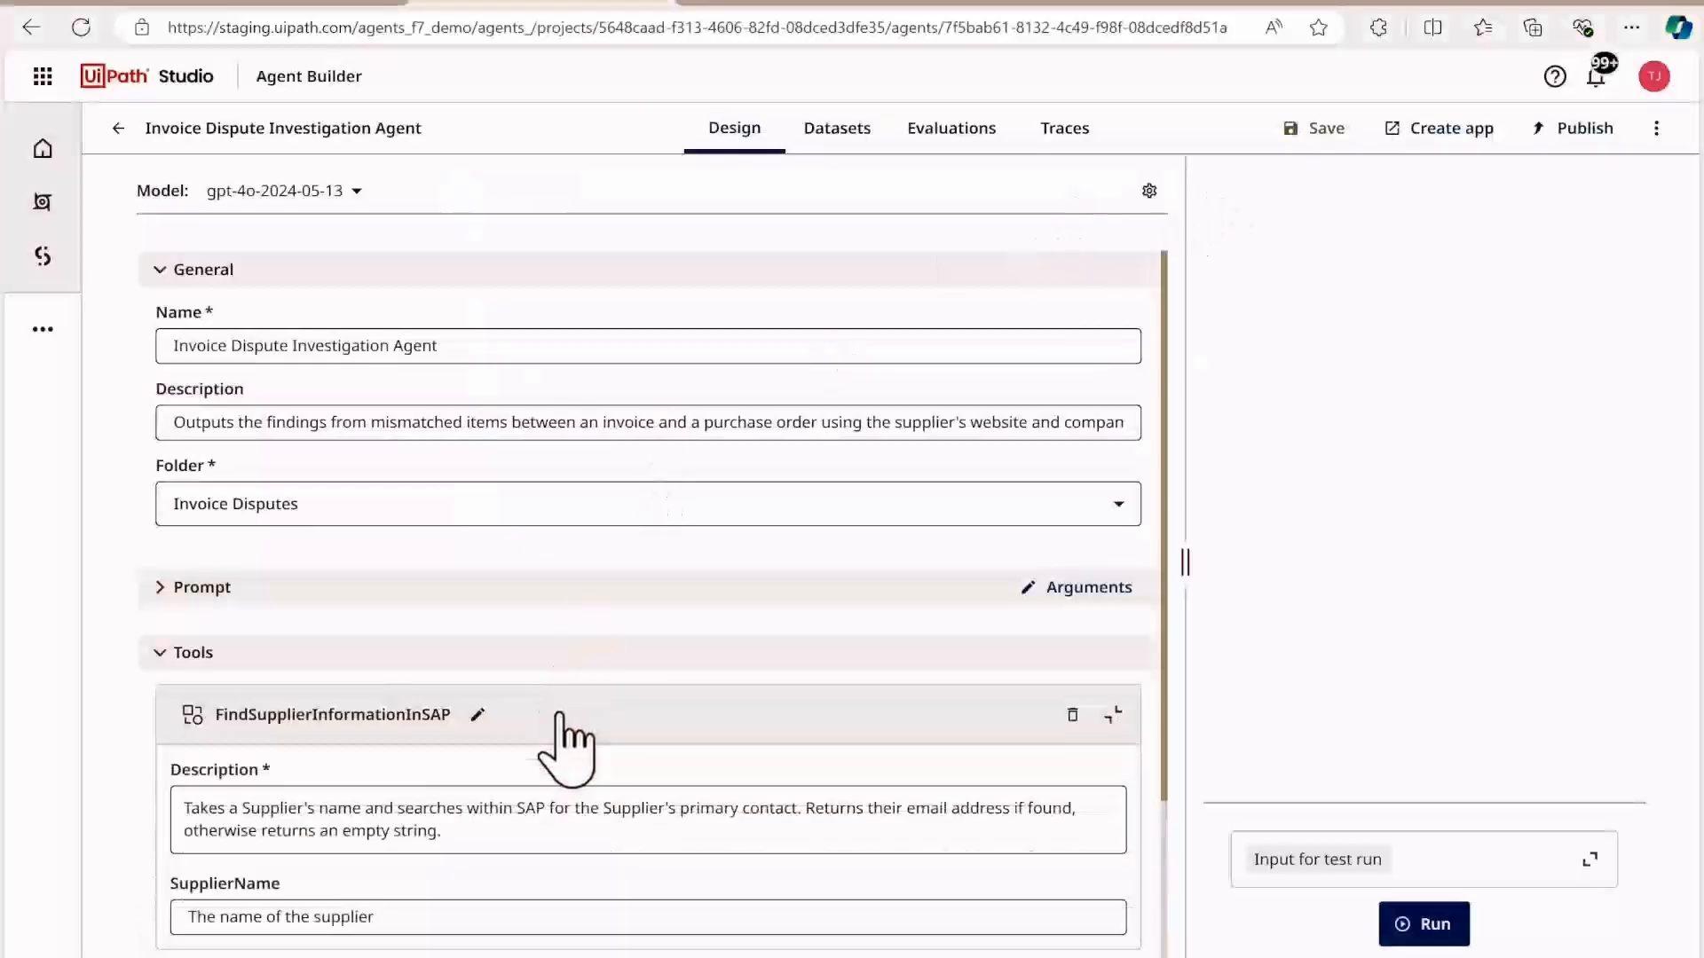
{"action": "scroll", "coordinate": [609, 781], "scroll_direction": "down", "scroll_amount": 2}
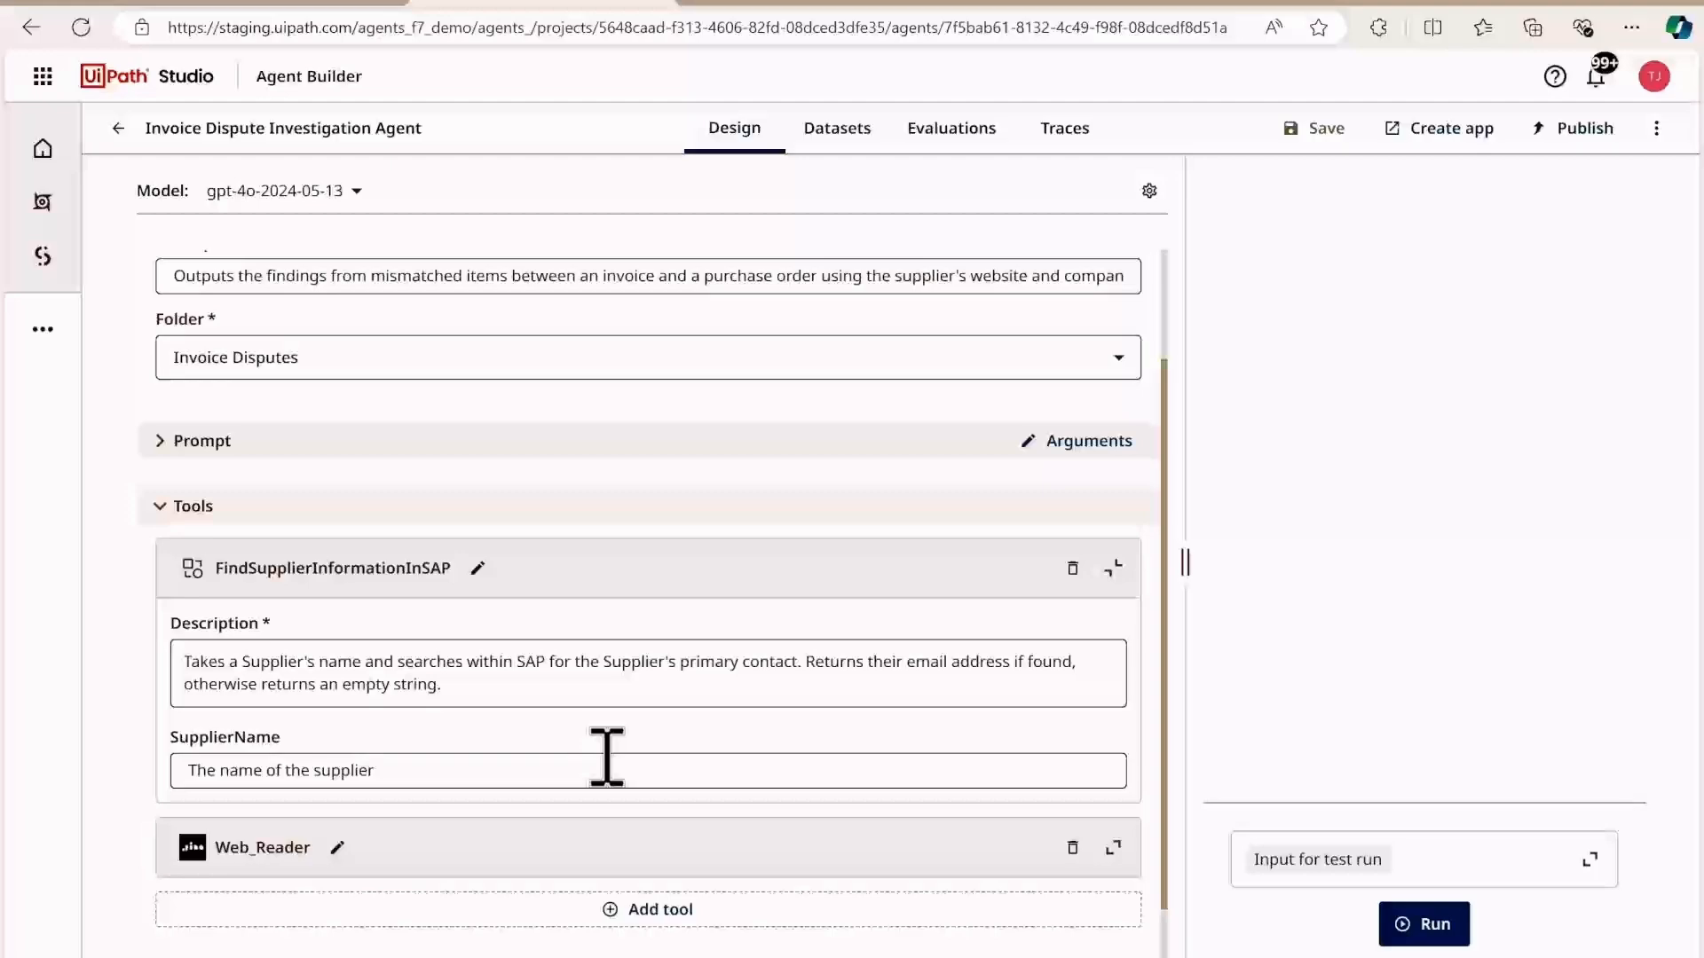
{"action": "left_click", "coordinate": [161, 505]}
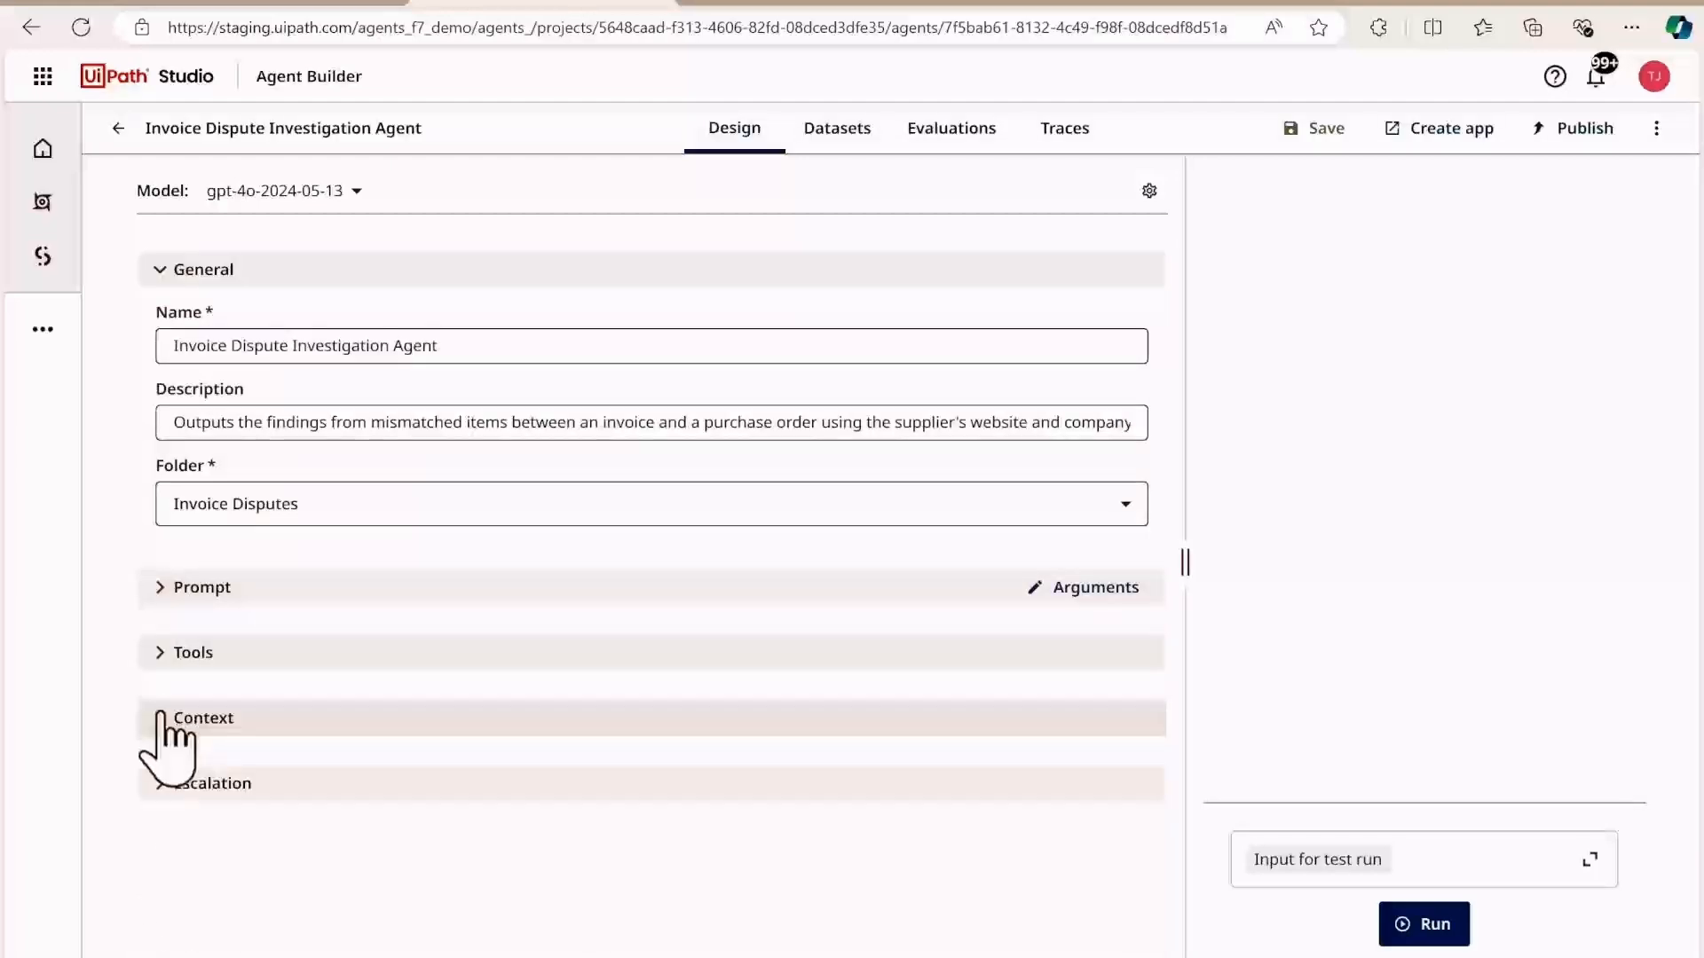
Step: Review the agent's Policy_Documents_Index context and its escalation tool's description and channel settings
{"action": "left_click", "coordinate": [162, 716]}
{"action": "scroll", "coordinate": [463, 807], "scroll_direction": "down", "scroll_amount": 2}
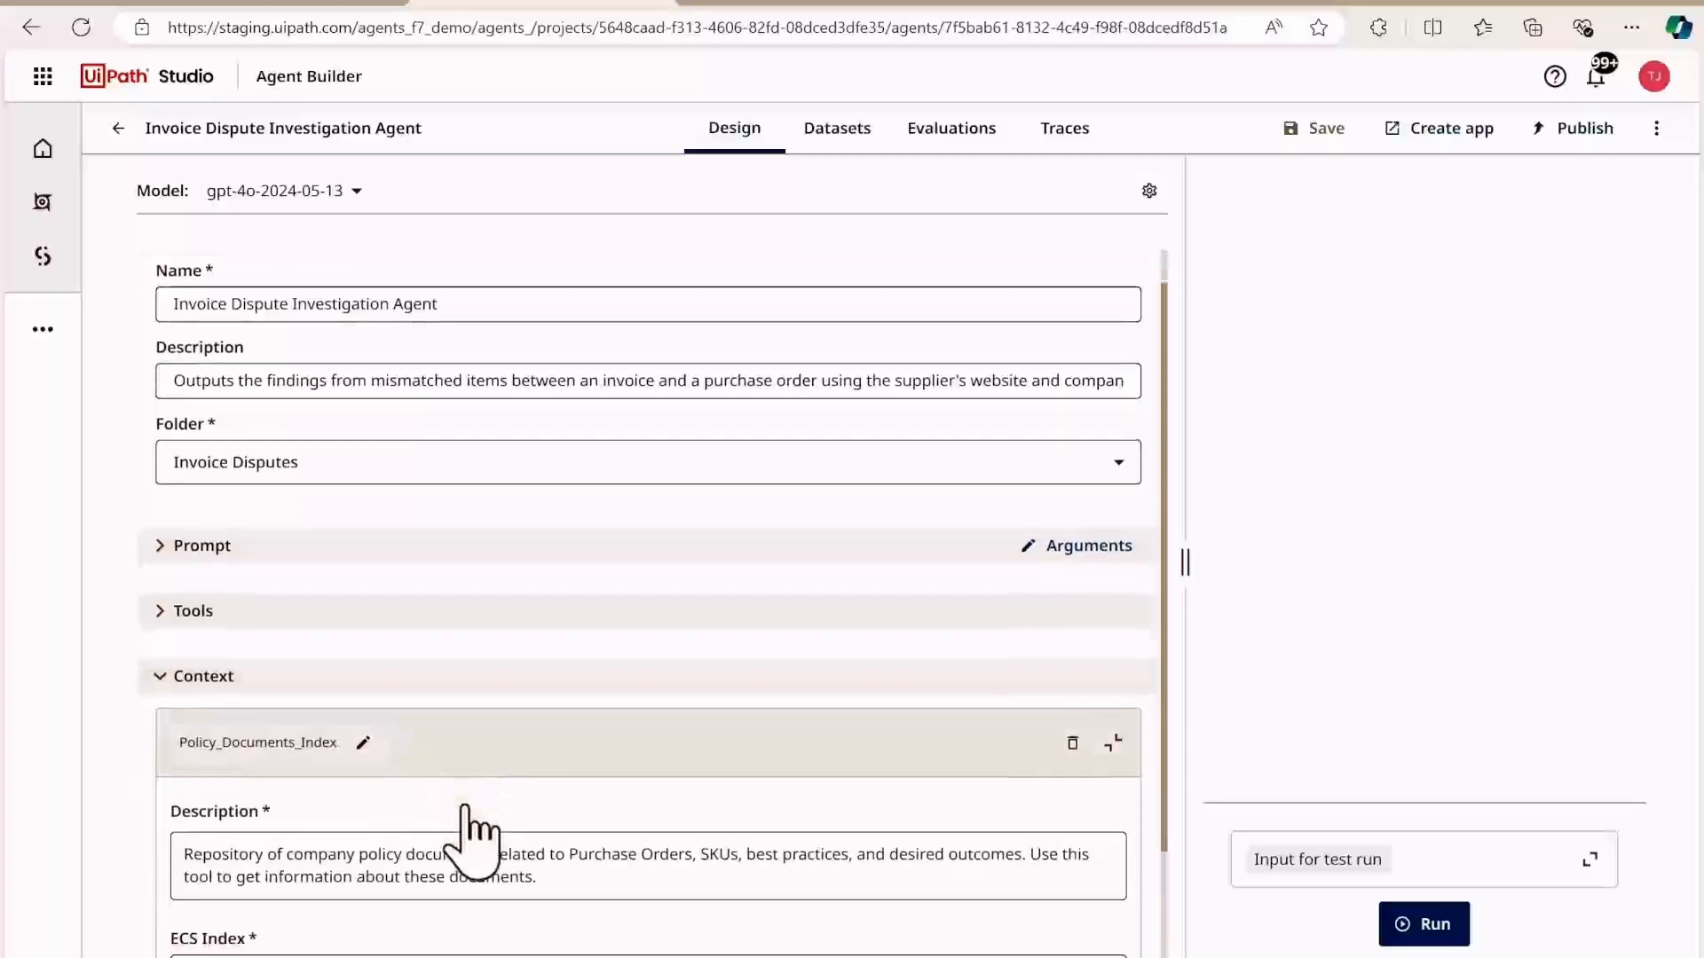
{"action": "scroll", "coordinate": [463, 806], "scroll_direction": "down", "scroll_amount": 2}
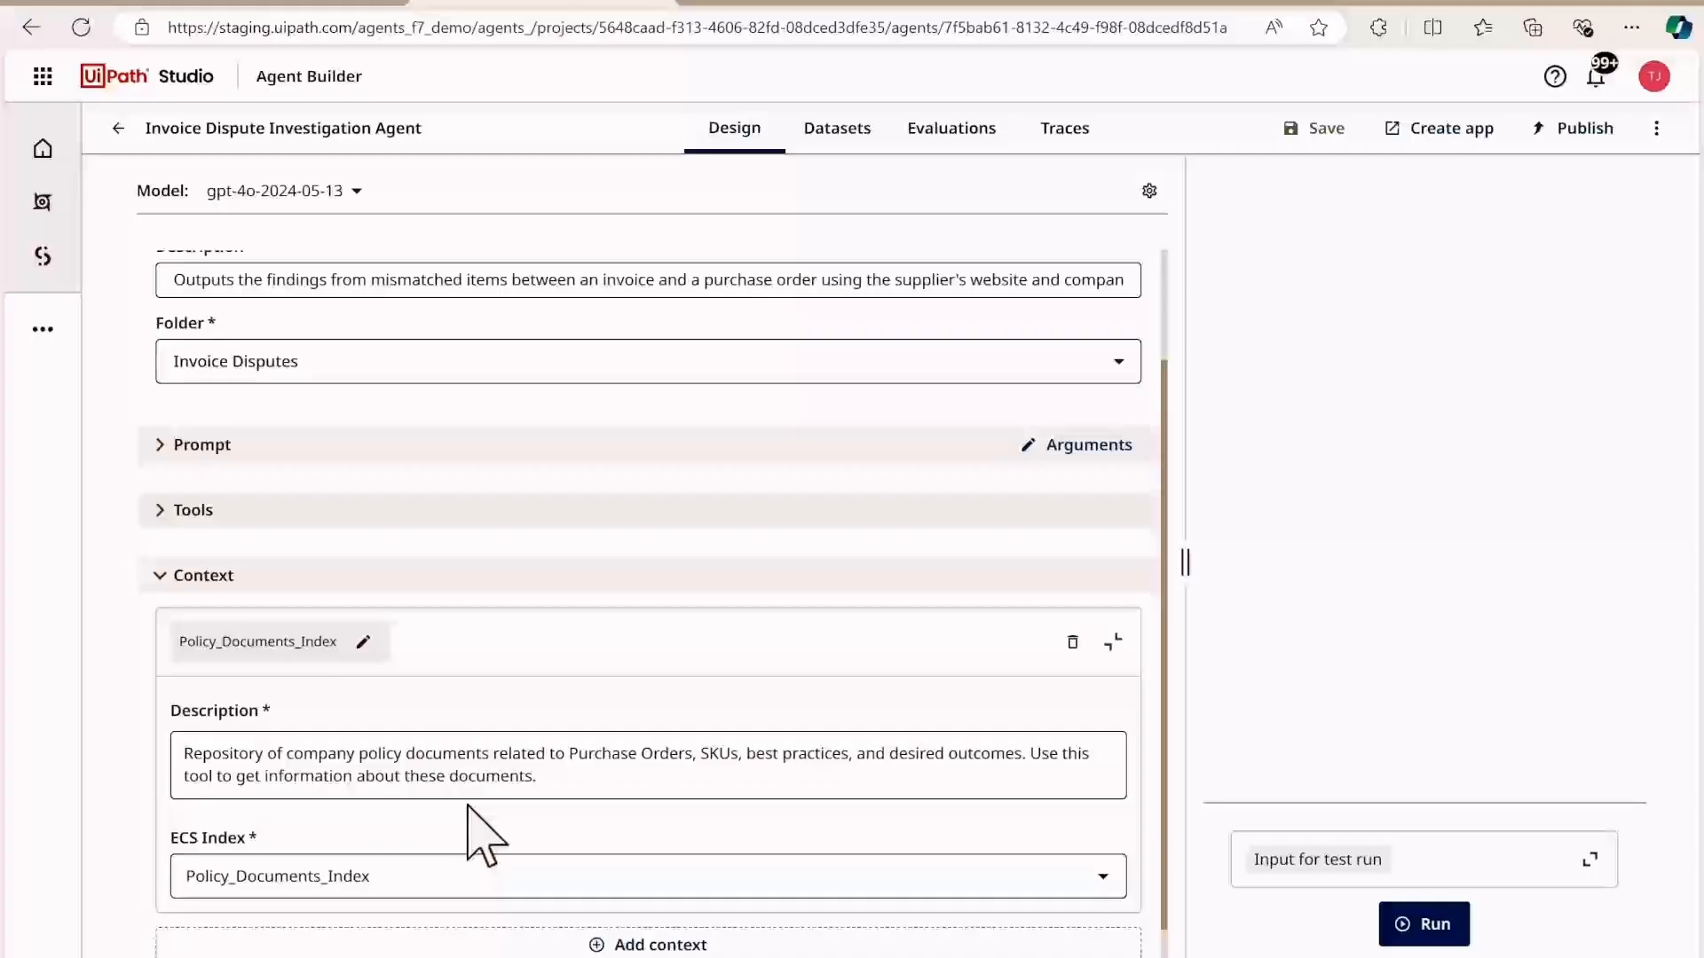
{"action": "left_click", "coordinate": [161, 576]}
{"action": "left_click", "coordinate": [160, 784]}
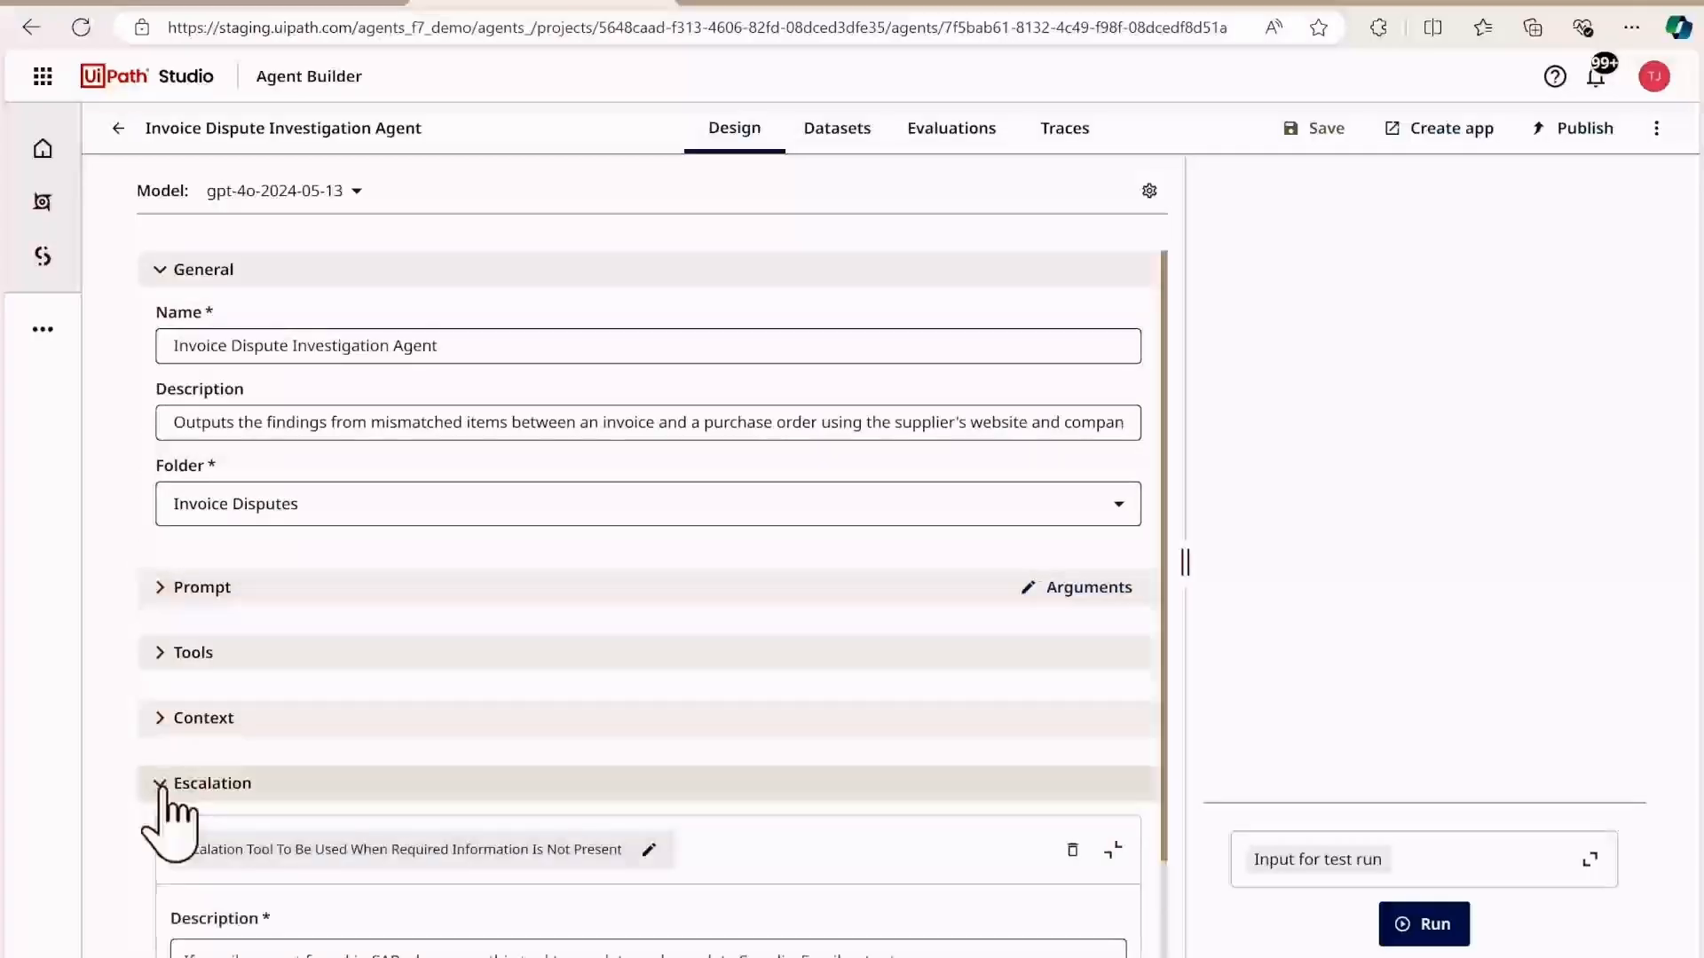
{"action": "scroll", "coordinate": [551, 909], "scroll_direction": "down", "scroll_amount": 2}
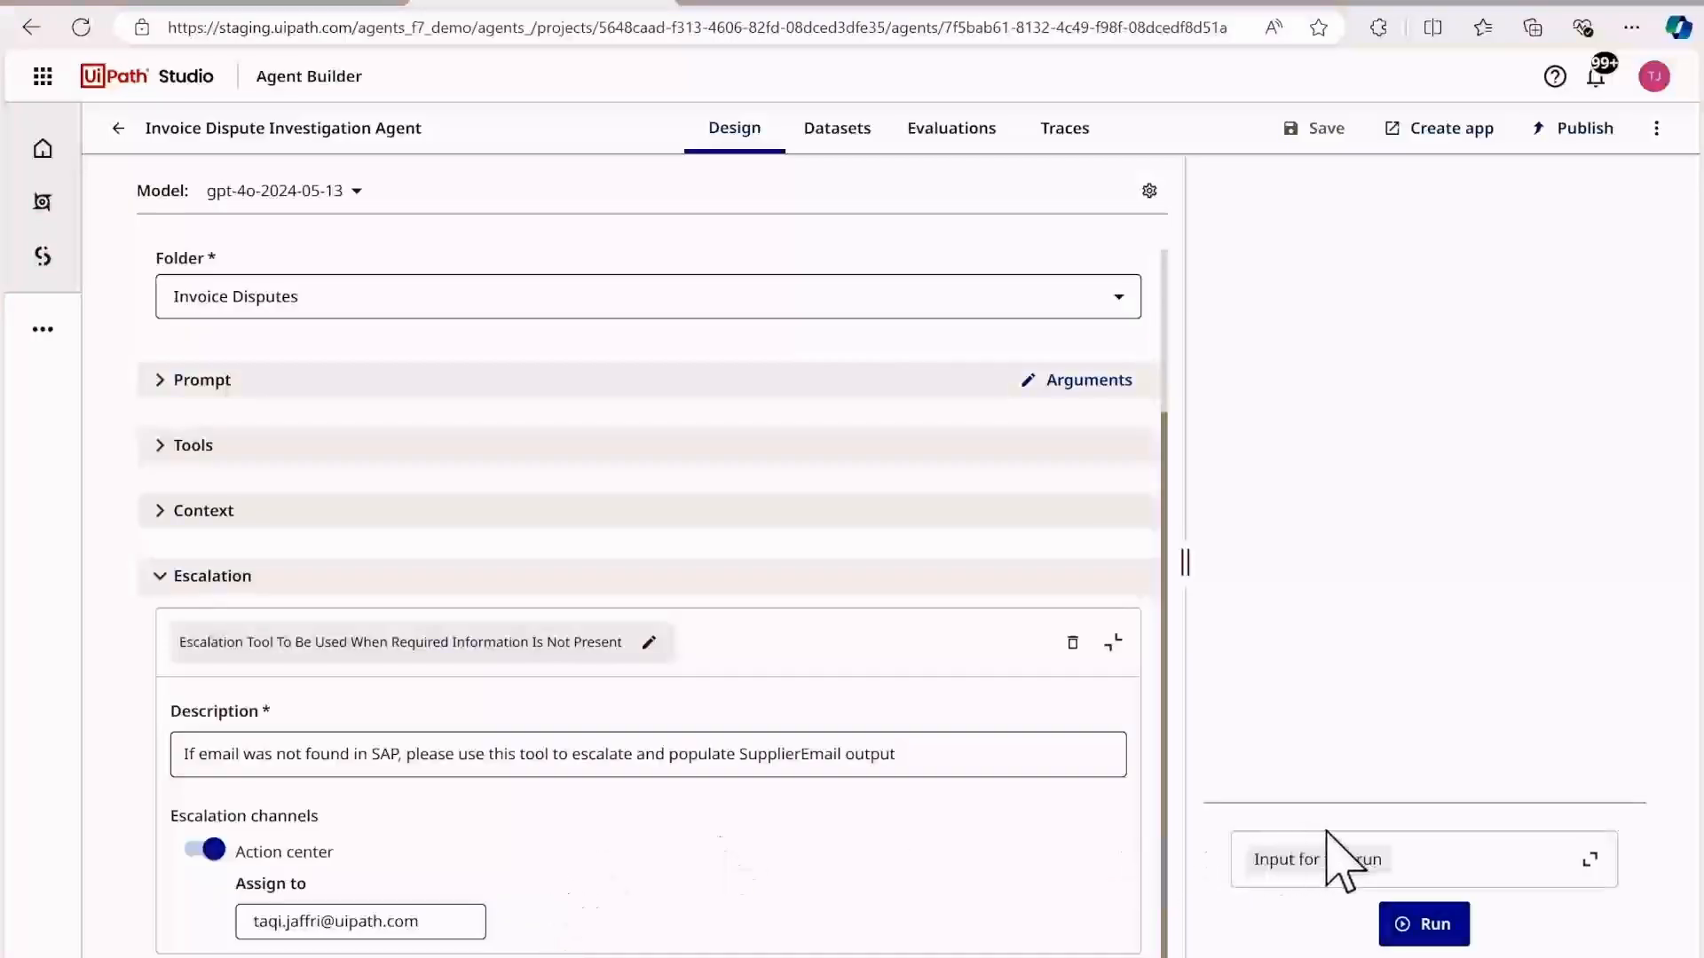
Step: Run the agent with the existing test inputs for Spectrum Parts and inspect the reason for the run's escalation
{"action": "left_click", "coordinate": [1423, 854]}
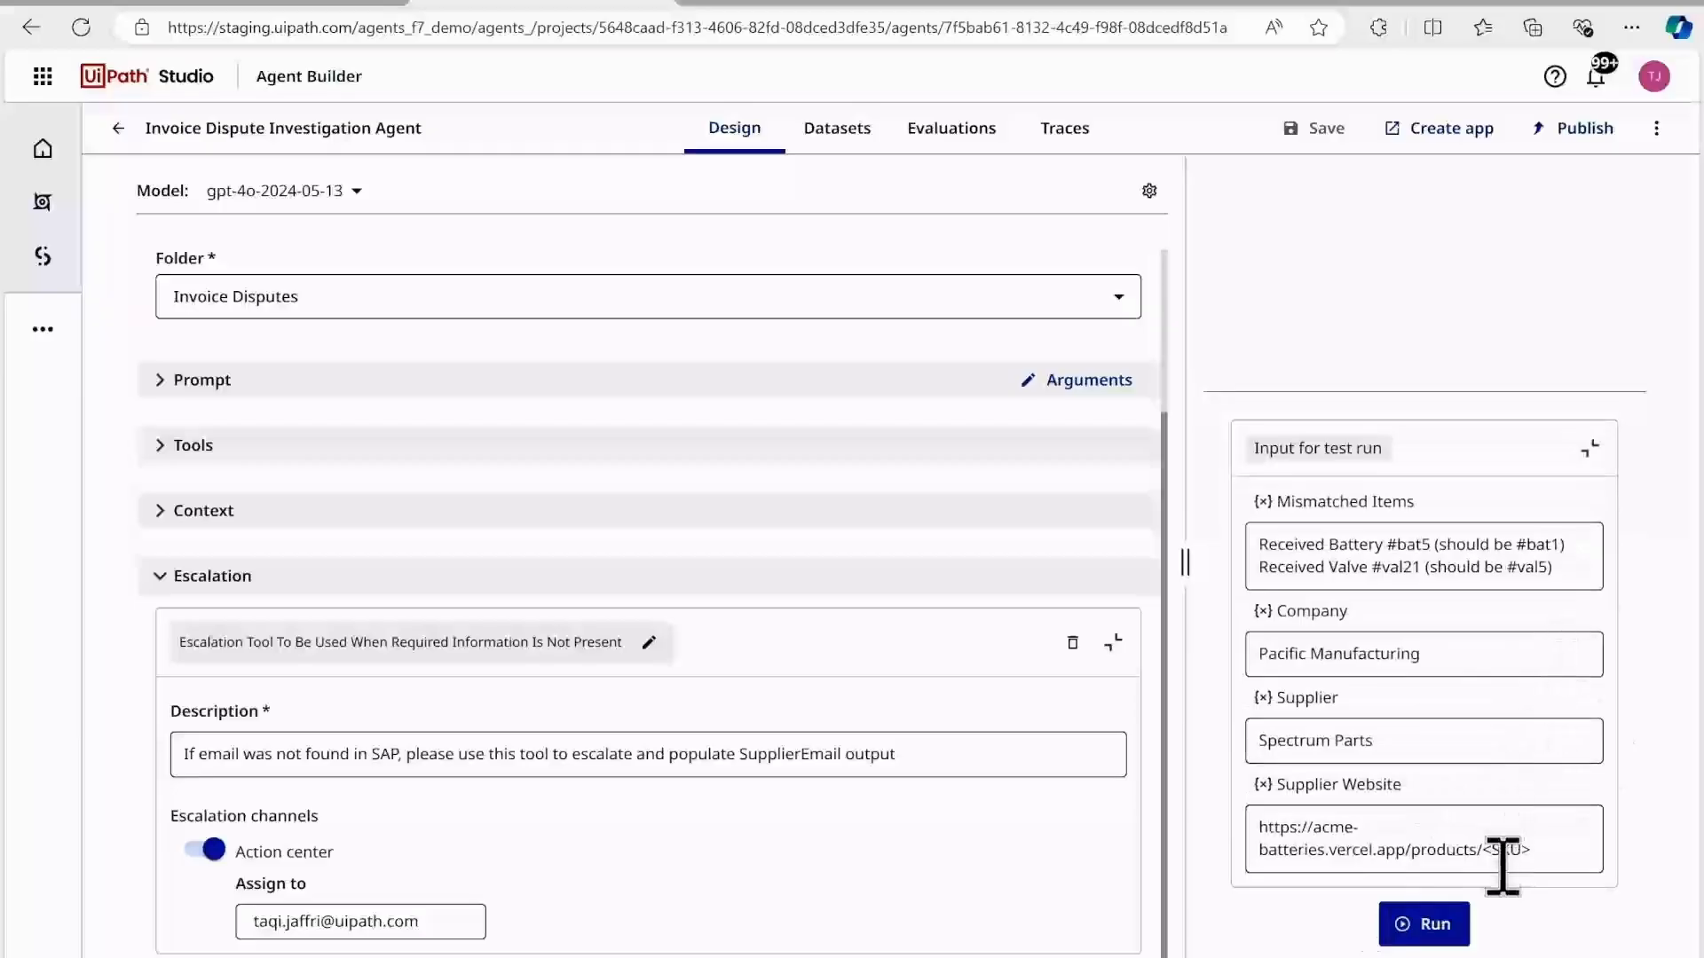
{"action": "left_click", "coordinate": [1422, 923]}
{"action": "left_click", "coordinate": [1589, 448]}
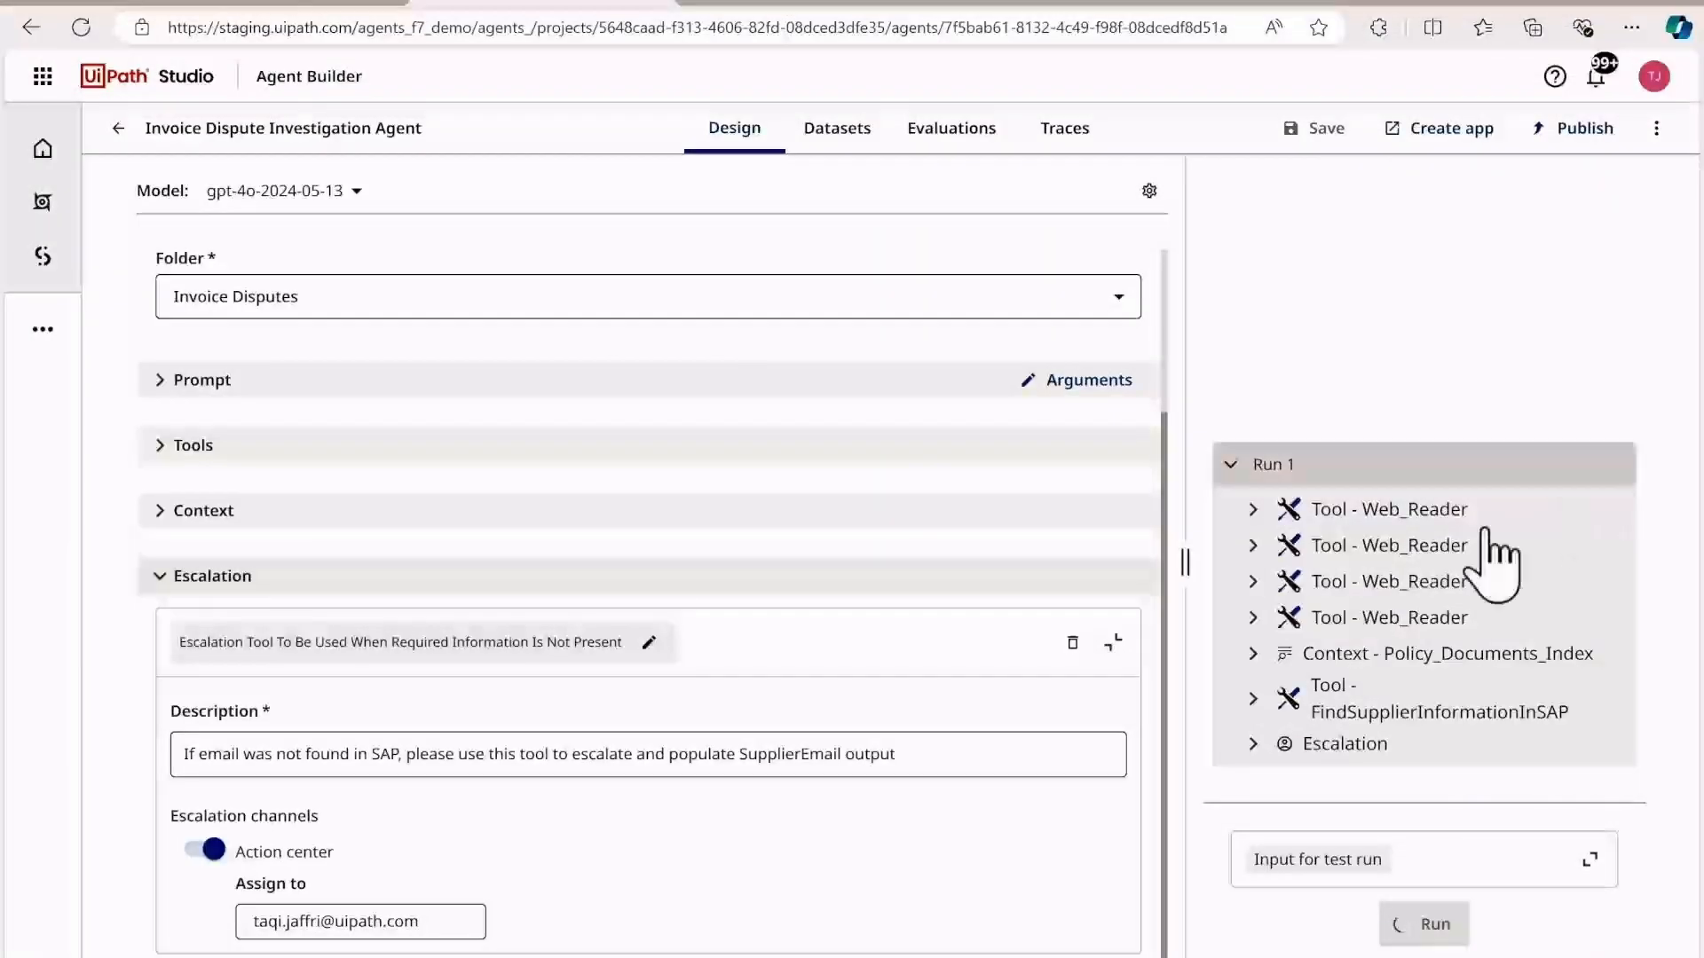
{"action": "left_click", "coordinate": [1255, 746]}
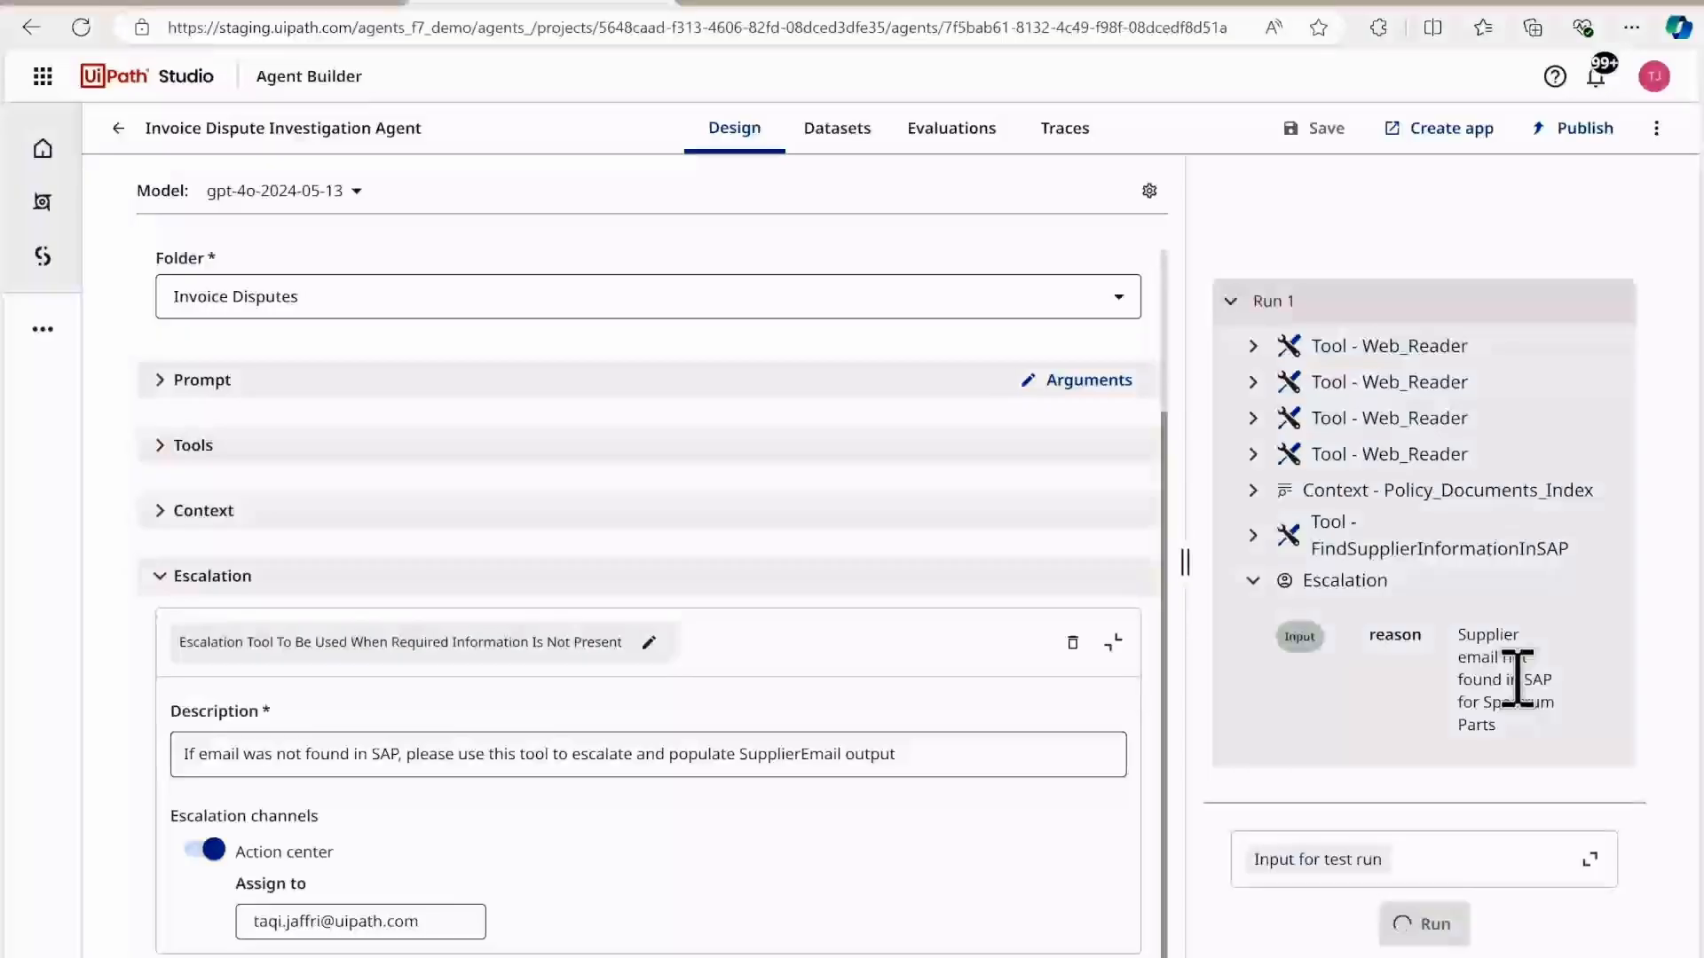
Step: Switch to UiPath Actions, refresh the inbox and submit the supplier's email address as the response to the pending escalation
{"action": "left_click", "coordinate": [783, 10]}
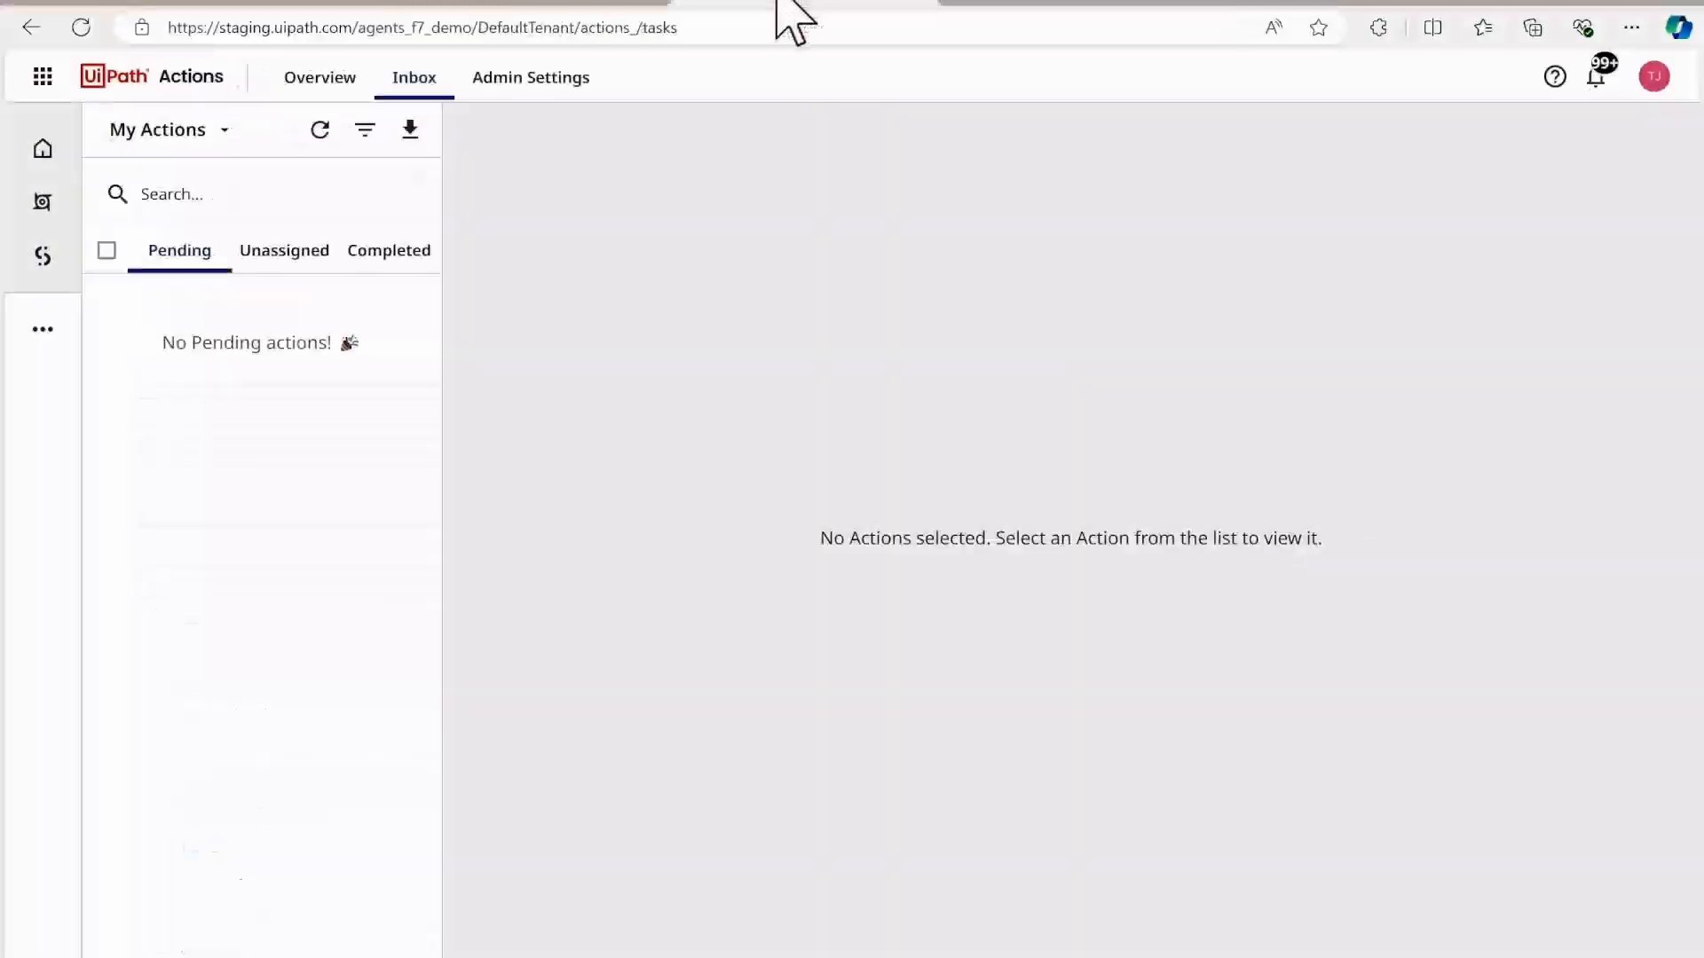
{"action": "left_click", "coordinate": [324, 130]}
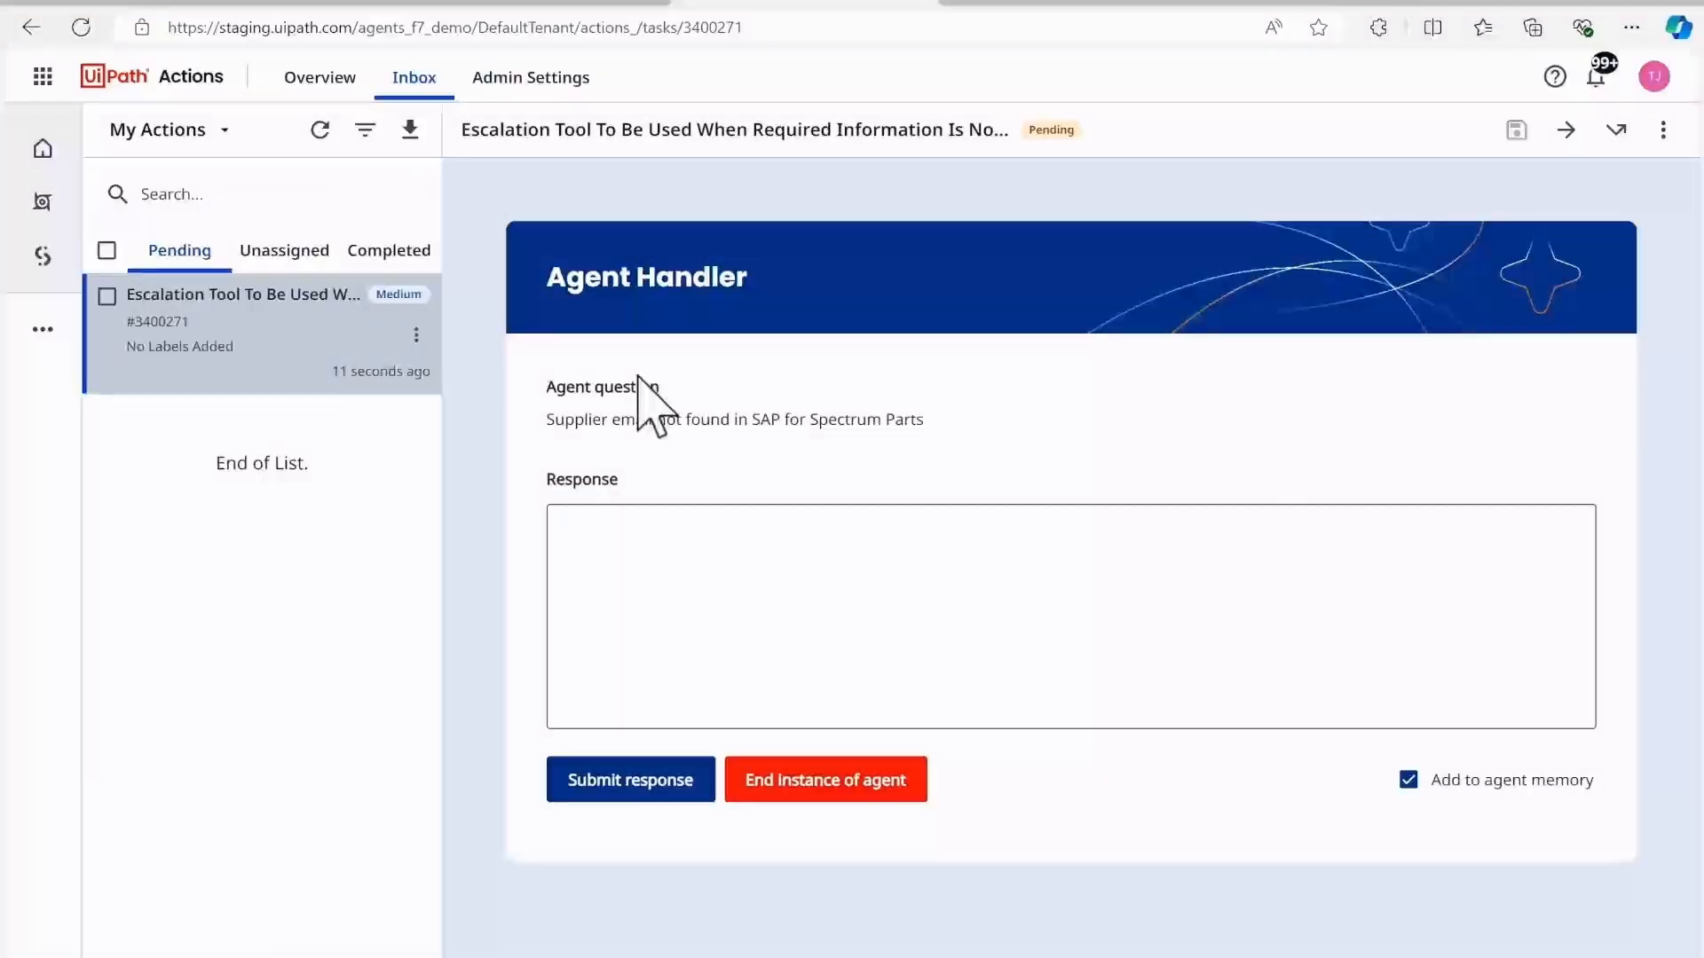
{"action": "left_click", "coordinate": [756, 568]}
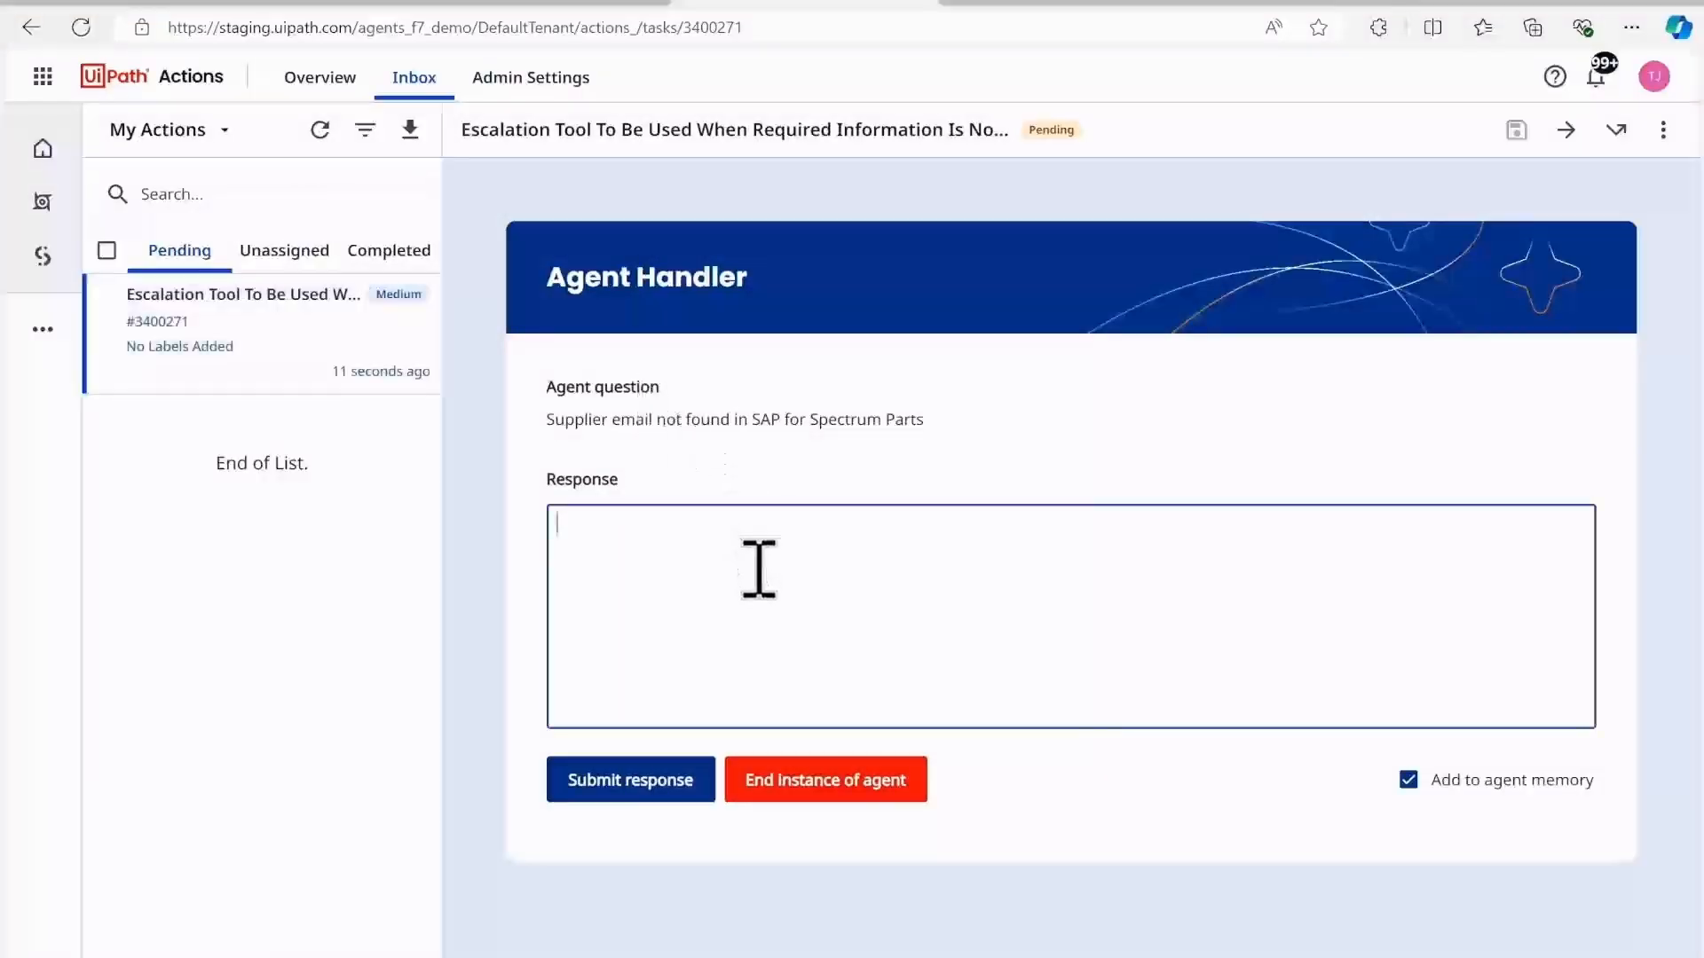
{"action": "key", "text": "ctrl+v"}
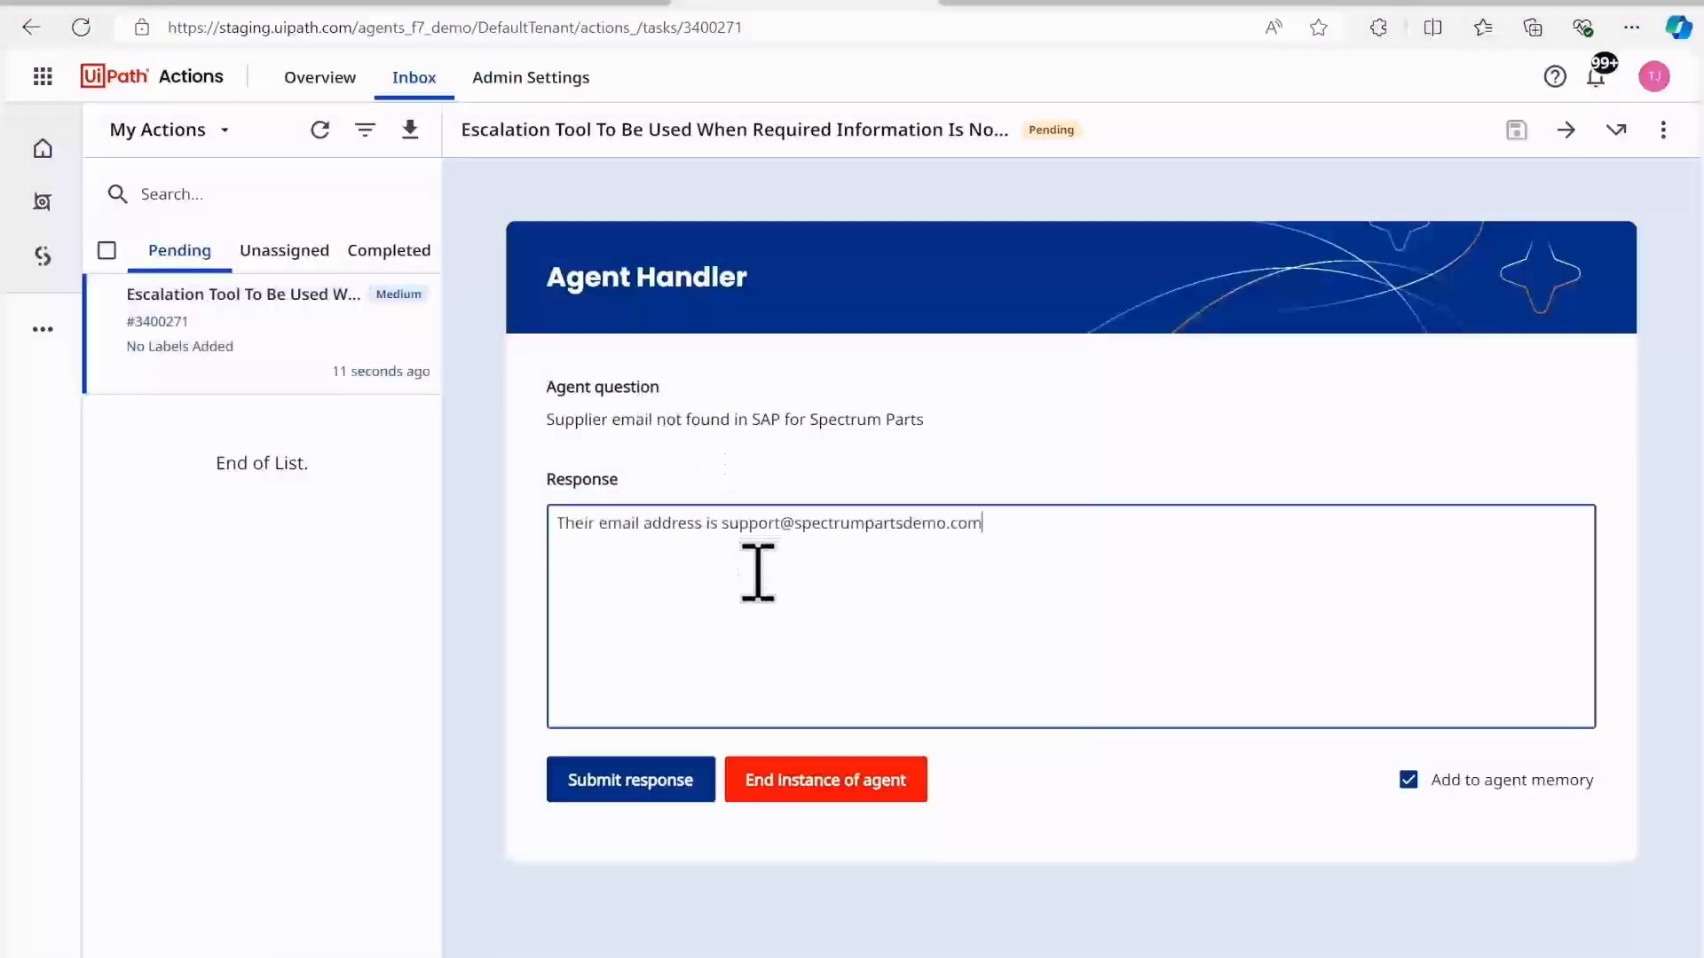
{"action": "left_click", "coordinate": [668, 789]}
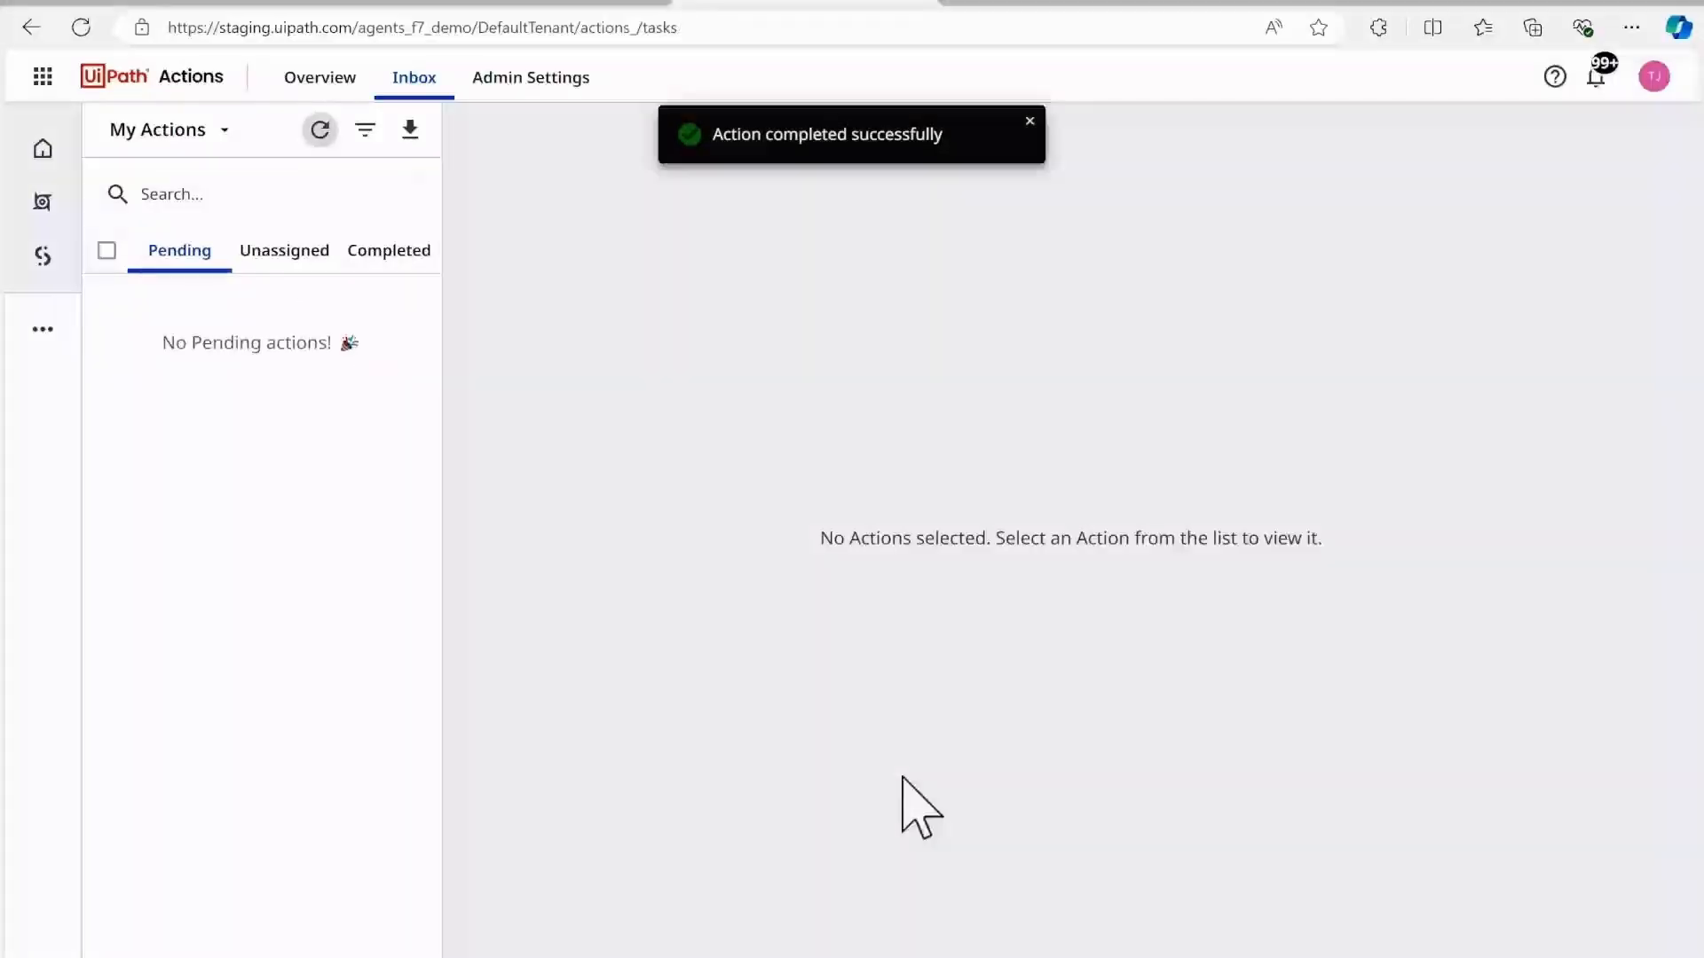
Step: Return to Agent Builder and review the agent's evaluation runs and its list of traces
{"action": "left_click", "coordinate": [484, 4]}
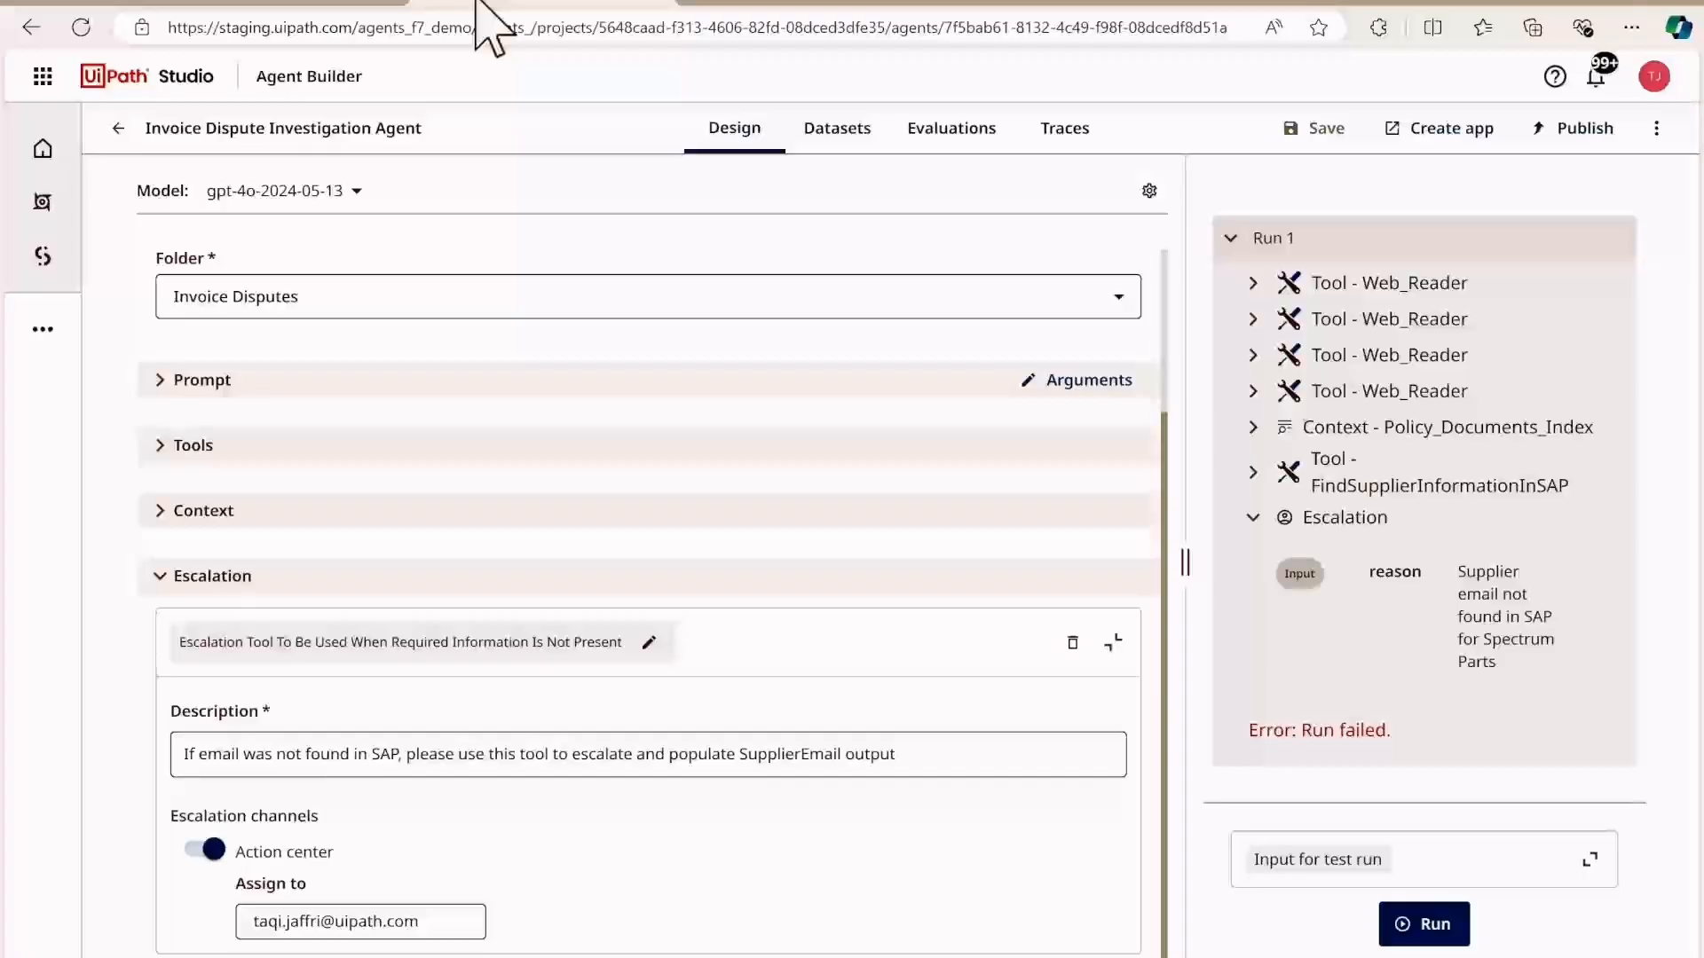
{"action": "left_click", "coordinate": [967, 129]}
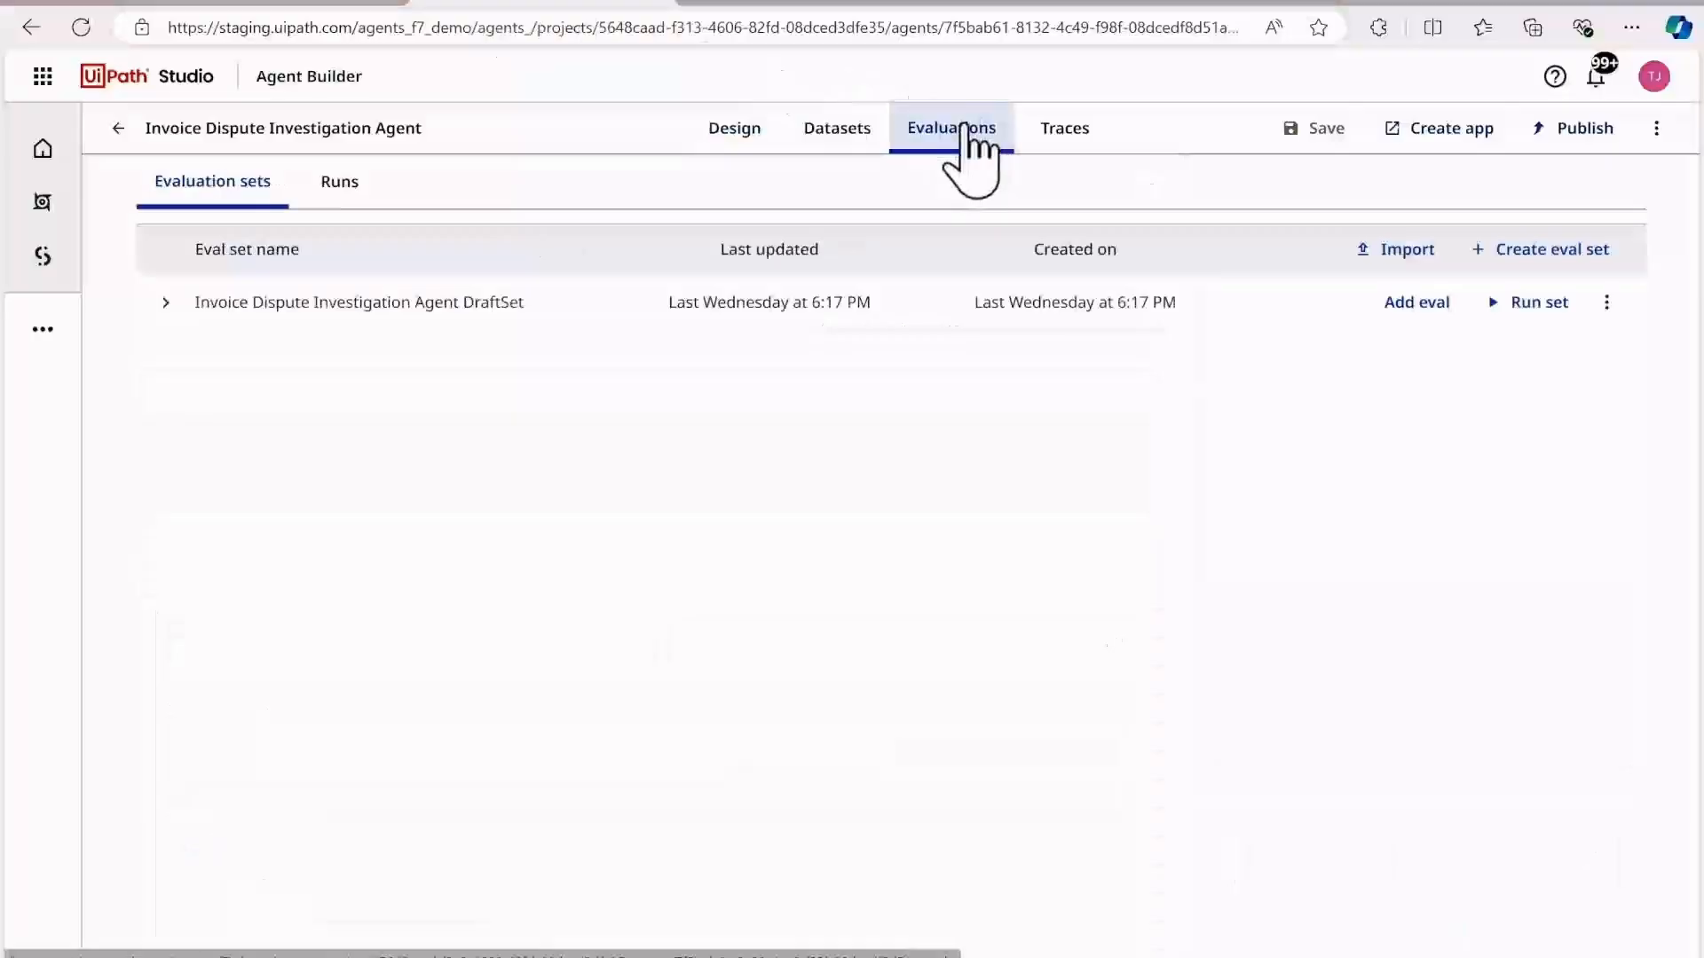
{"action": "left_click", "coordinate": [341, 186]}
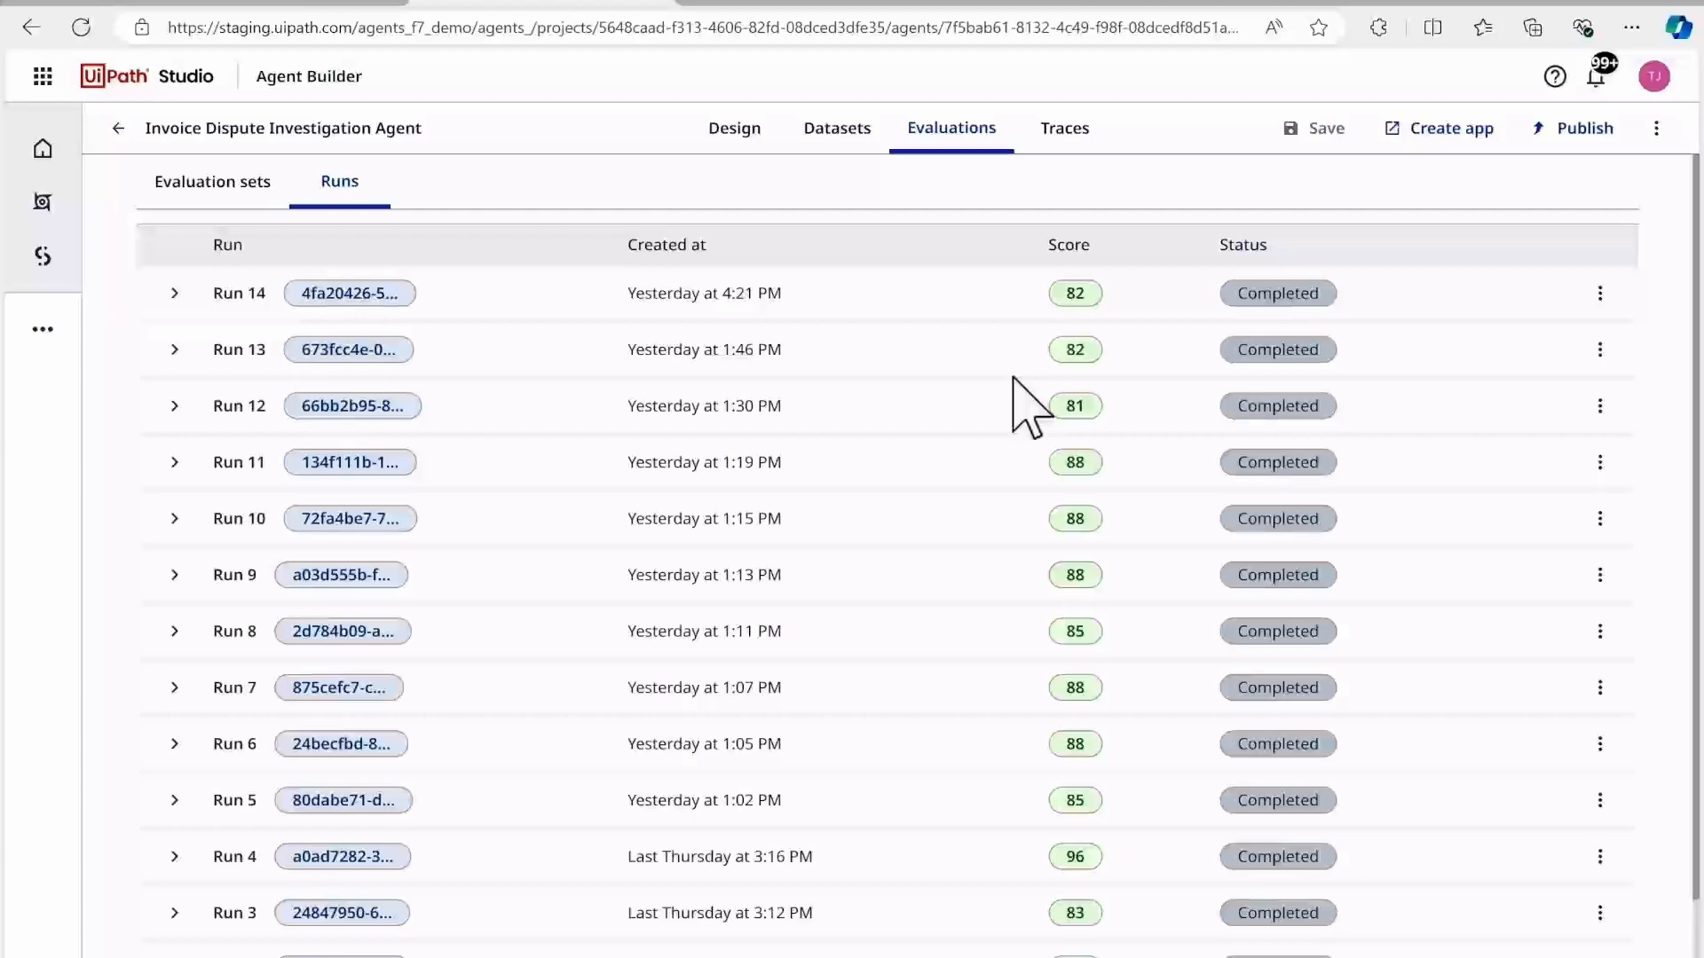
{"action": "left_click", "coordinate": [1065, 129]}
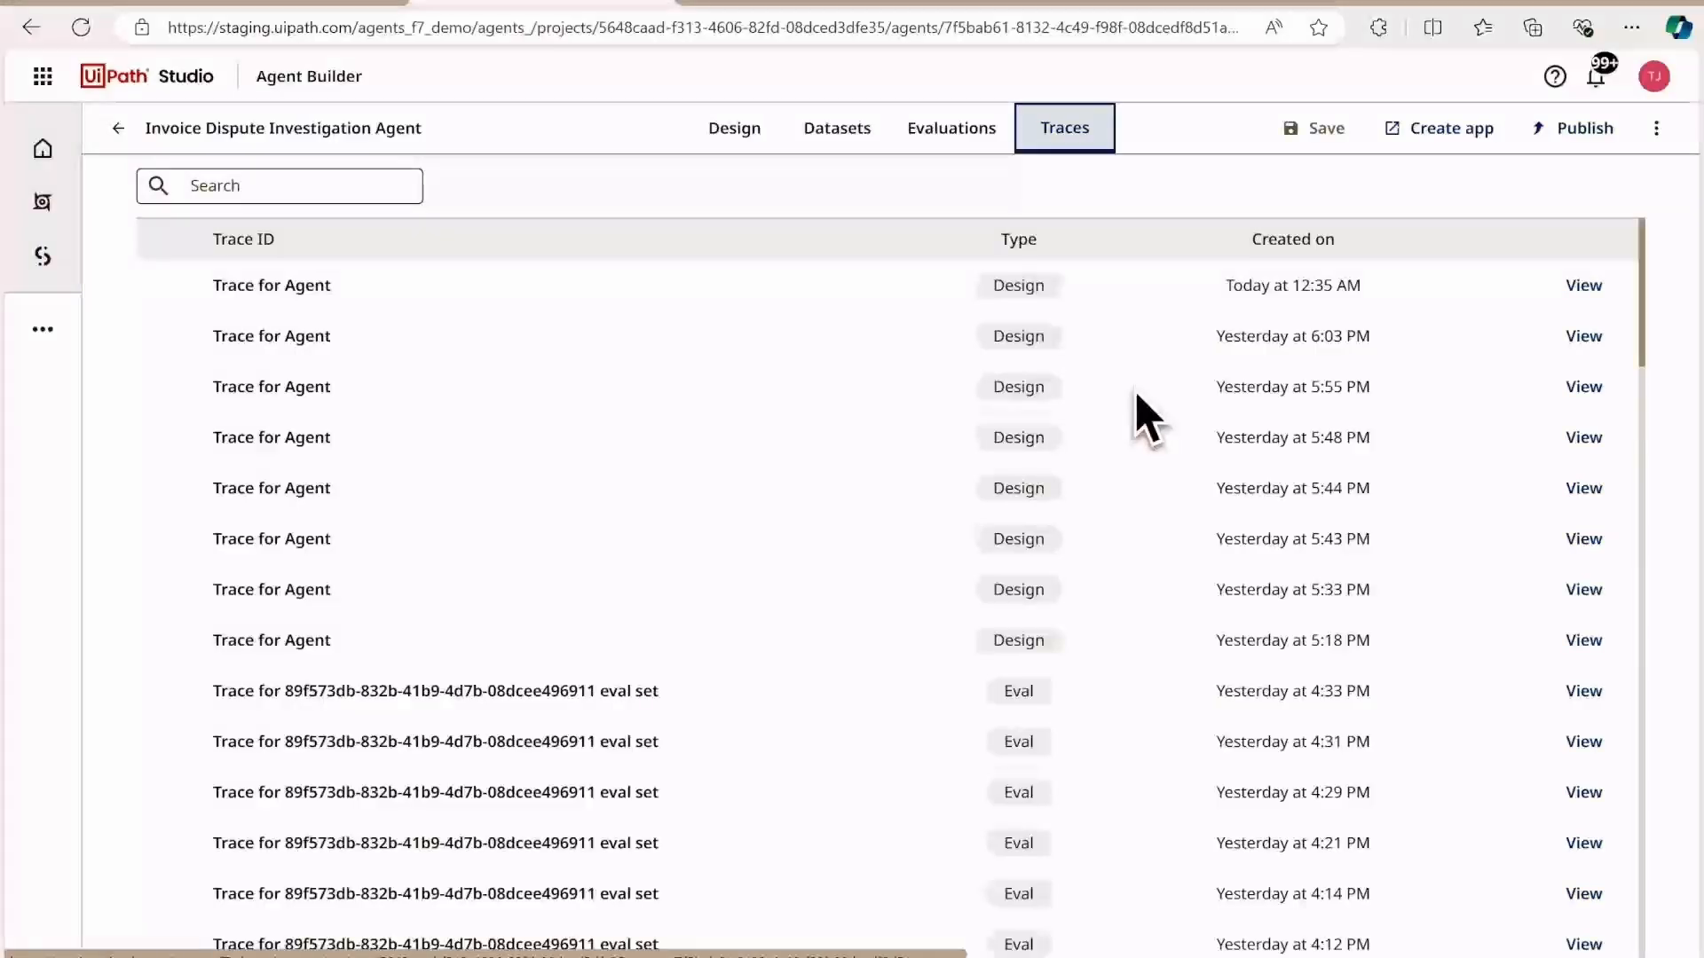
Step: Go back to the agent's design and examine the input arguments defined for its prompt
{"action": "left_click", "coordinate": [734, 133]}
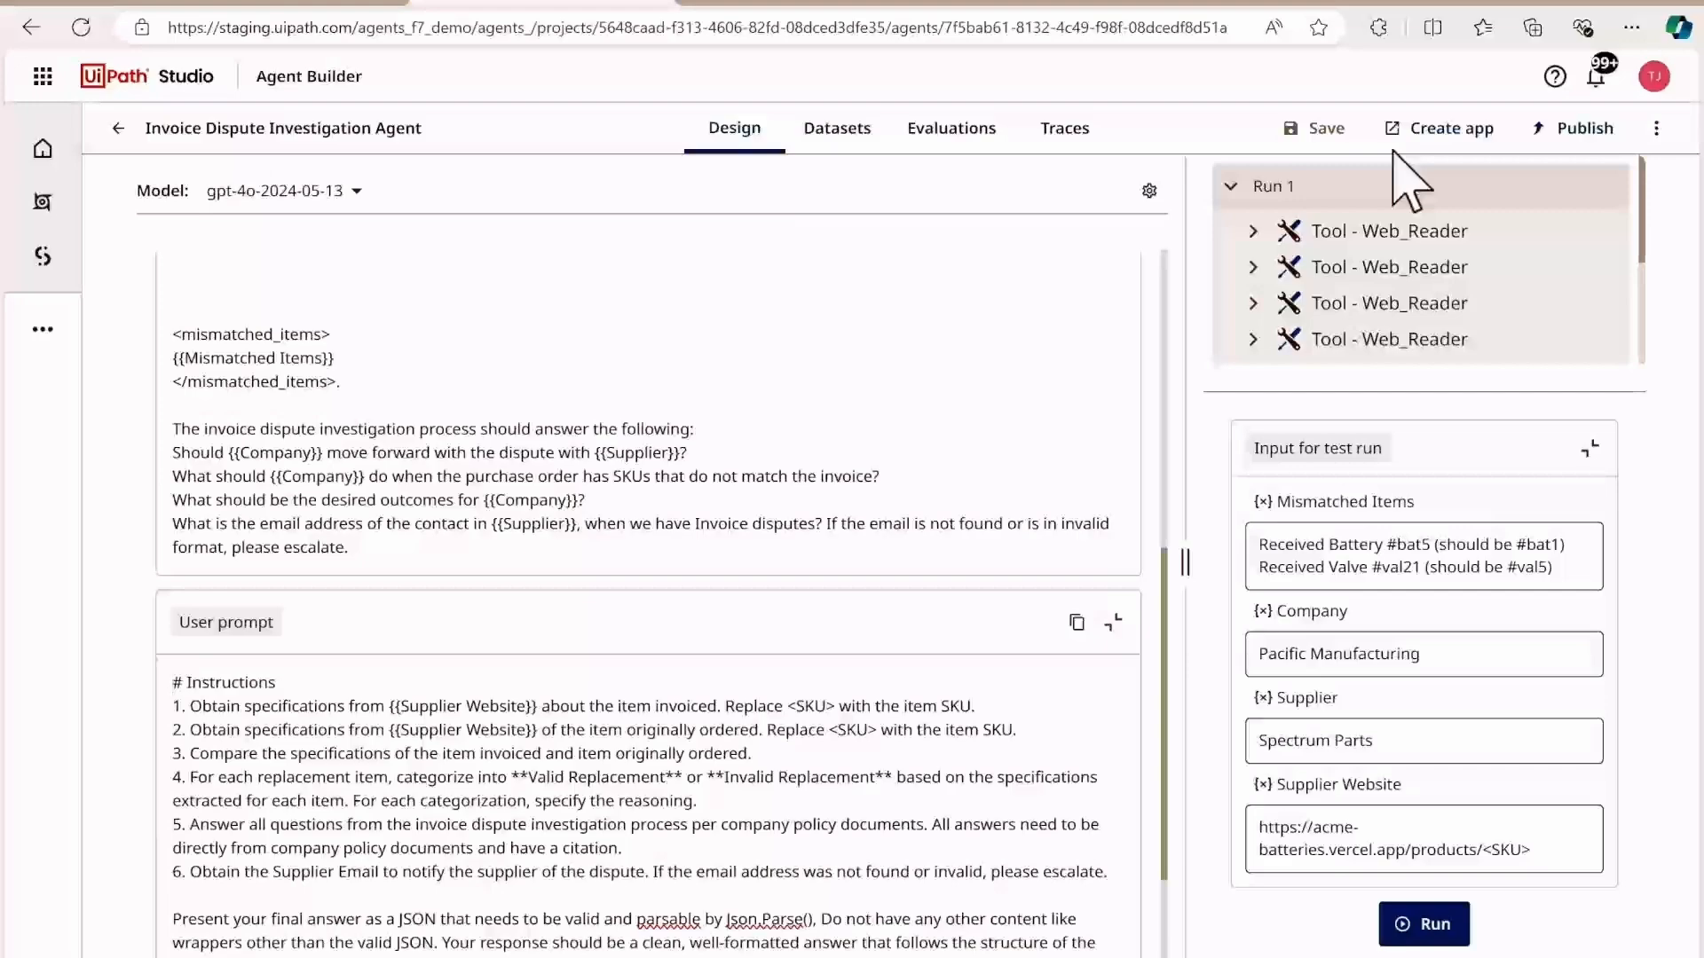
{"action": "scroll", "coordinate": [1046, 258], "scroll_direction": "up", "scroll_amount": 10}
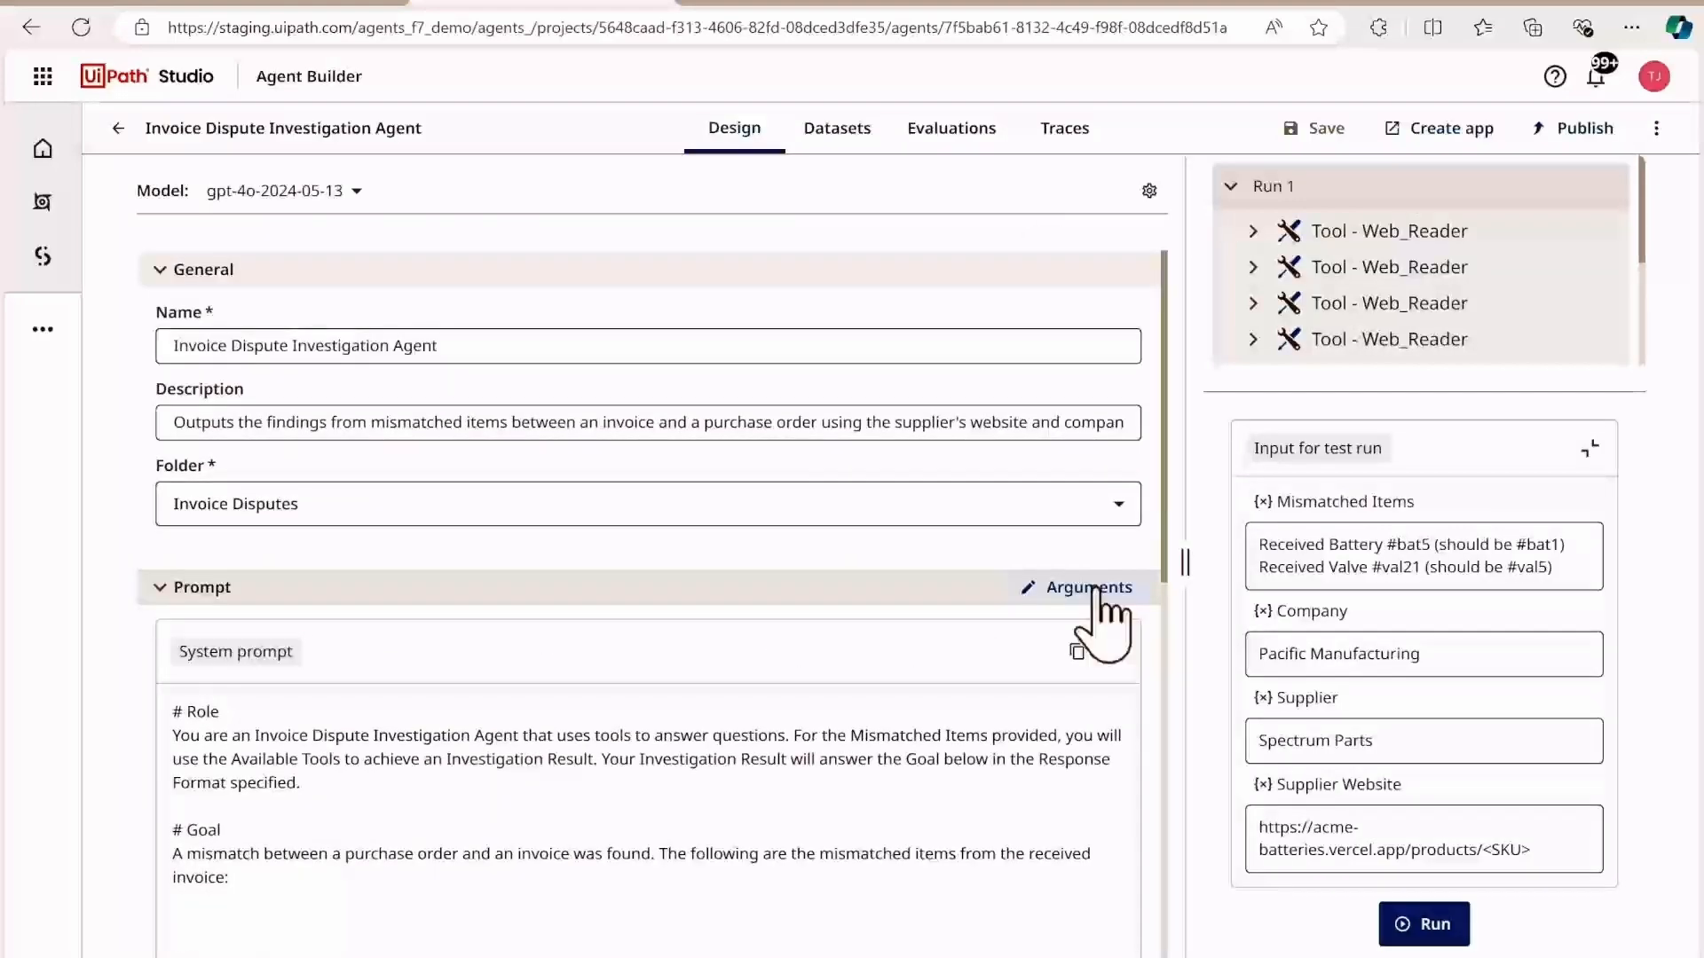
{"action": "left_click", "coordinate": [1096, 588]}
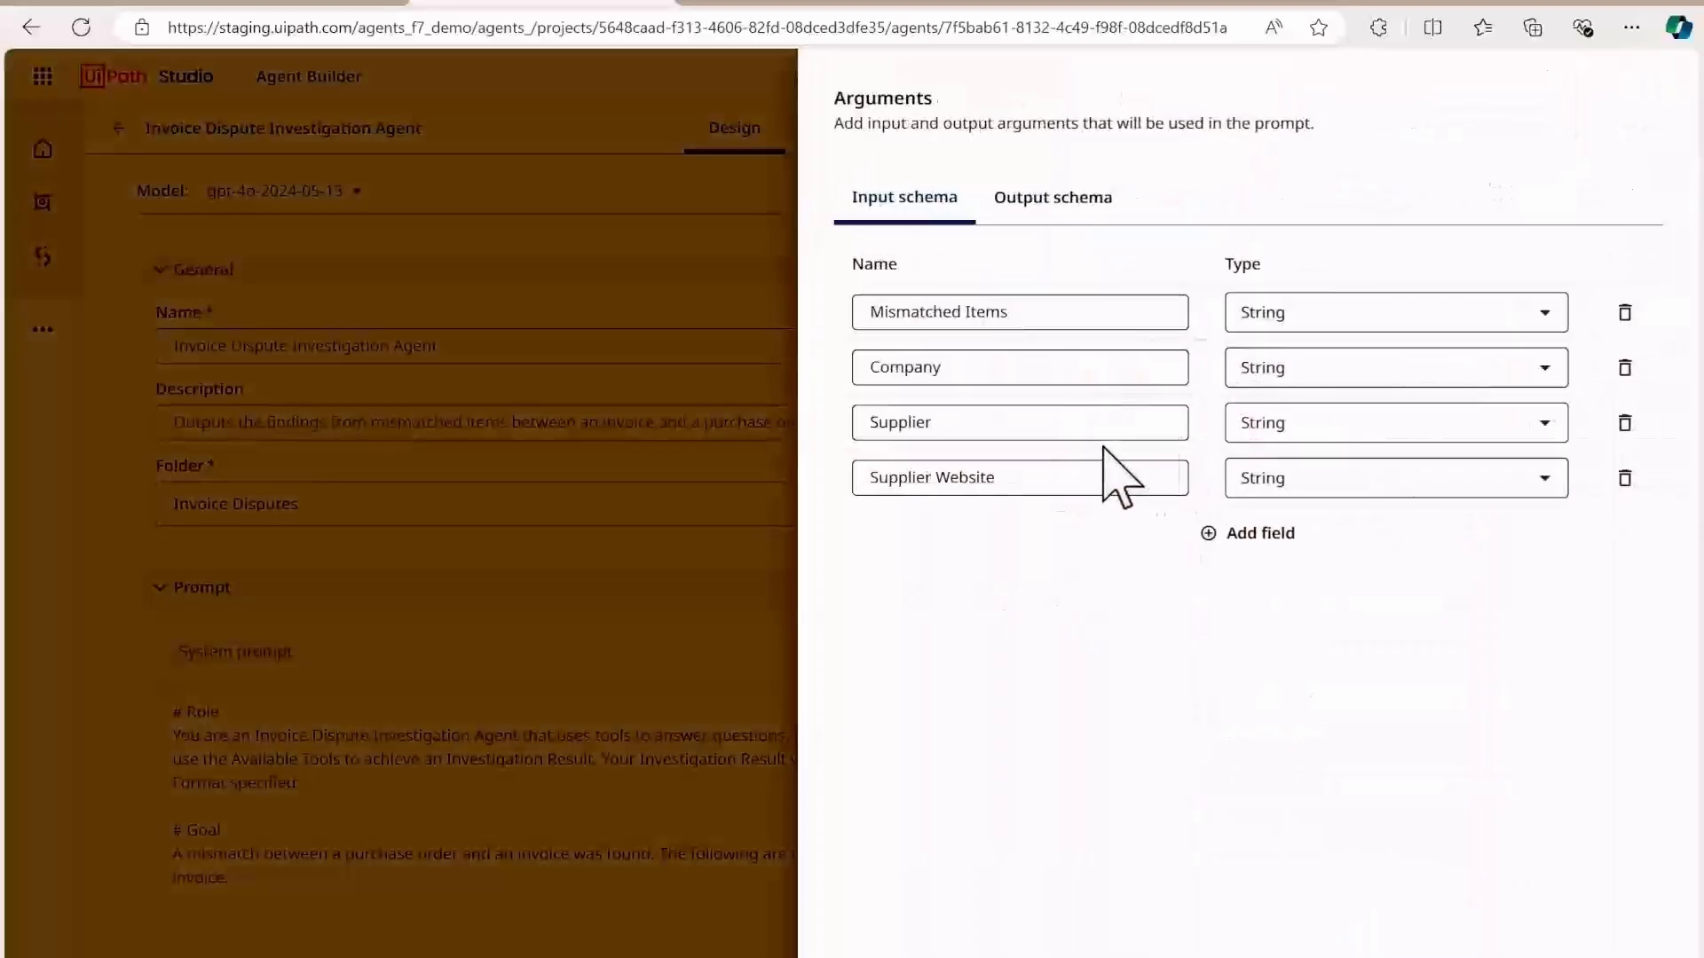
Step: Switch to the Invoice Dispute Investigation Agent Workflow in Studio and examine its Email Received trigger and Run Agent activity
{"action": "left_click", "coordinate": [1361, 1]}
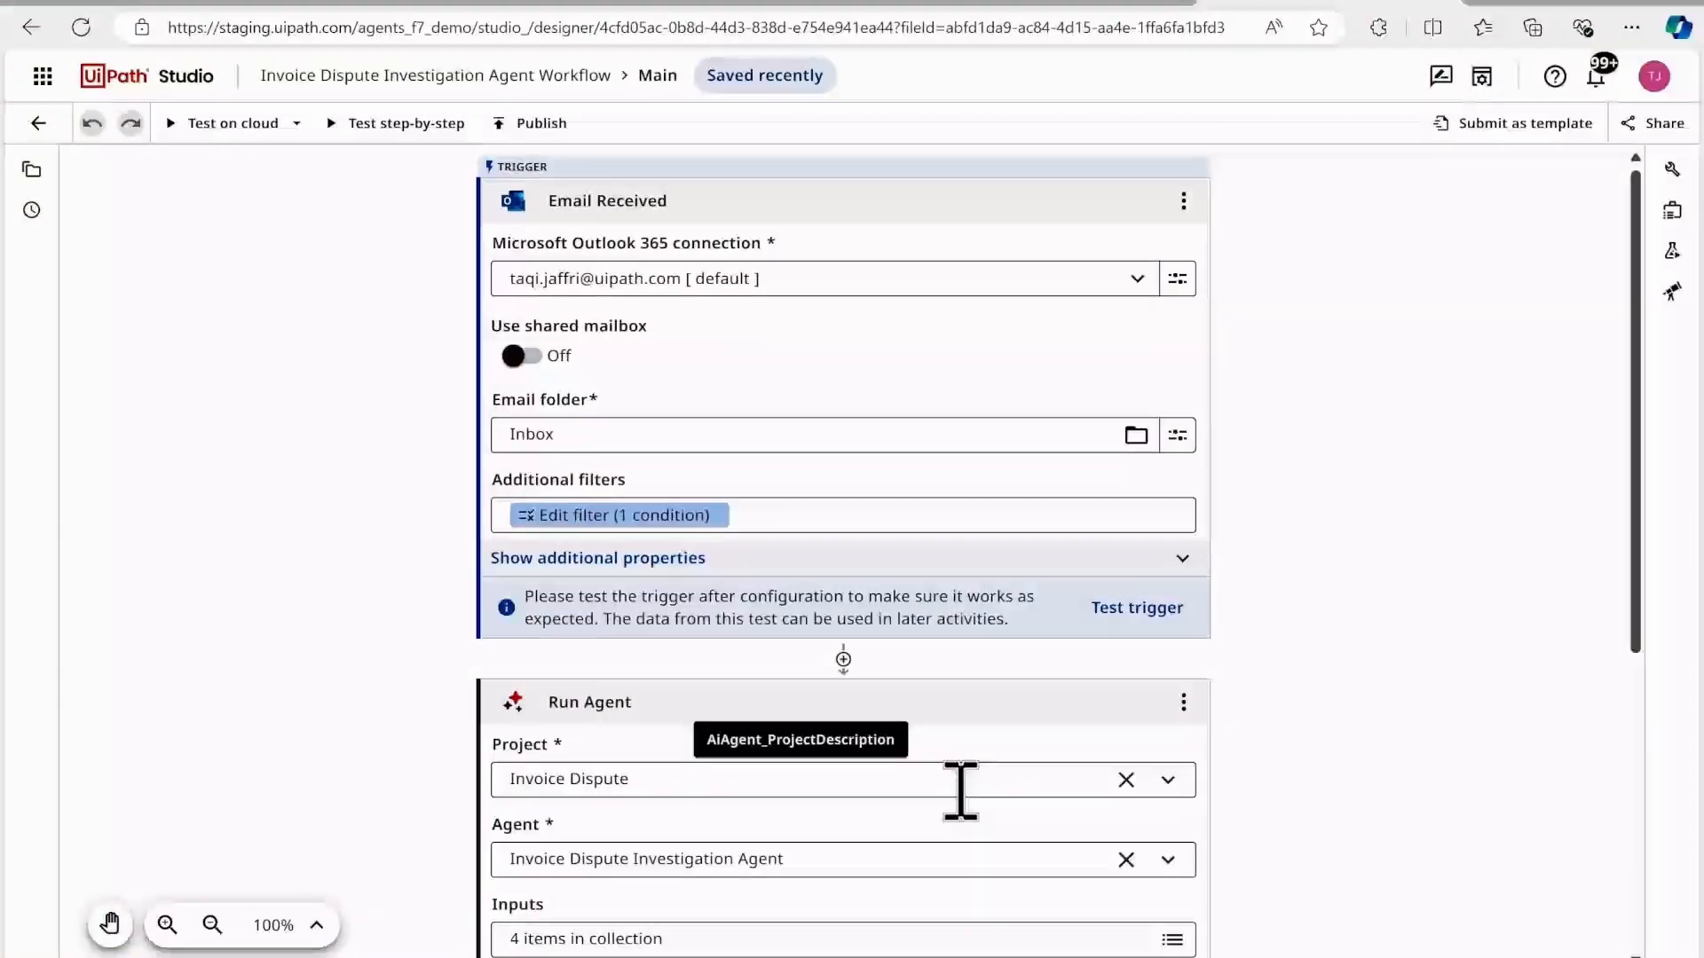
{"action": "scroll", "coordinate": [1063, 793], "scroll_direction": "down", "scroll_amount": 3}
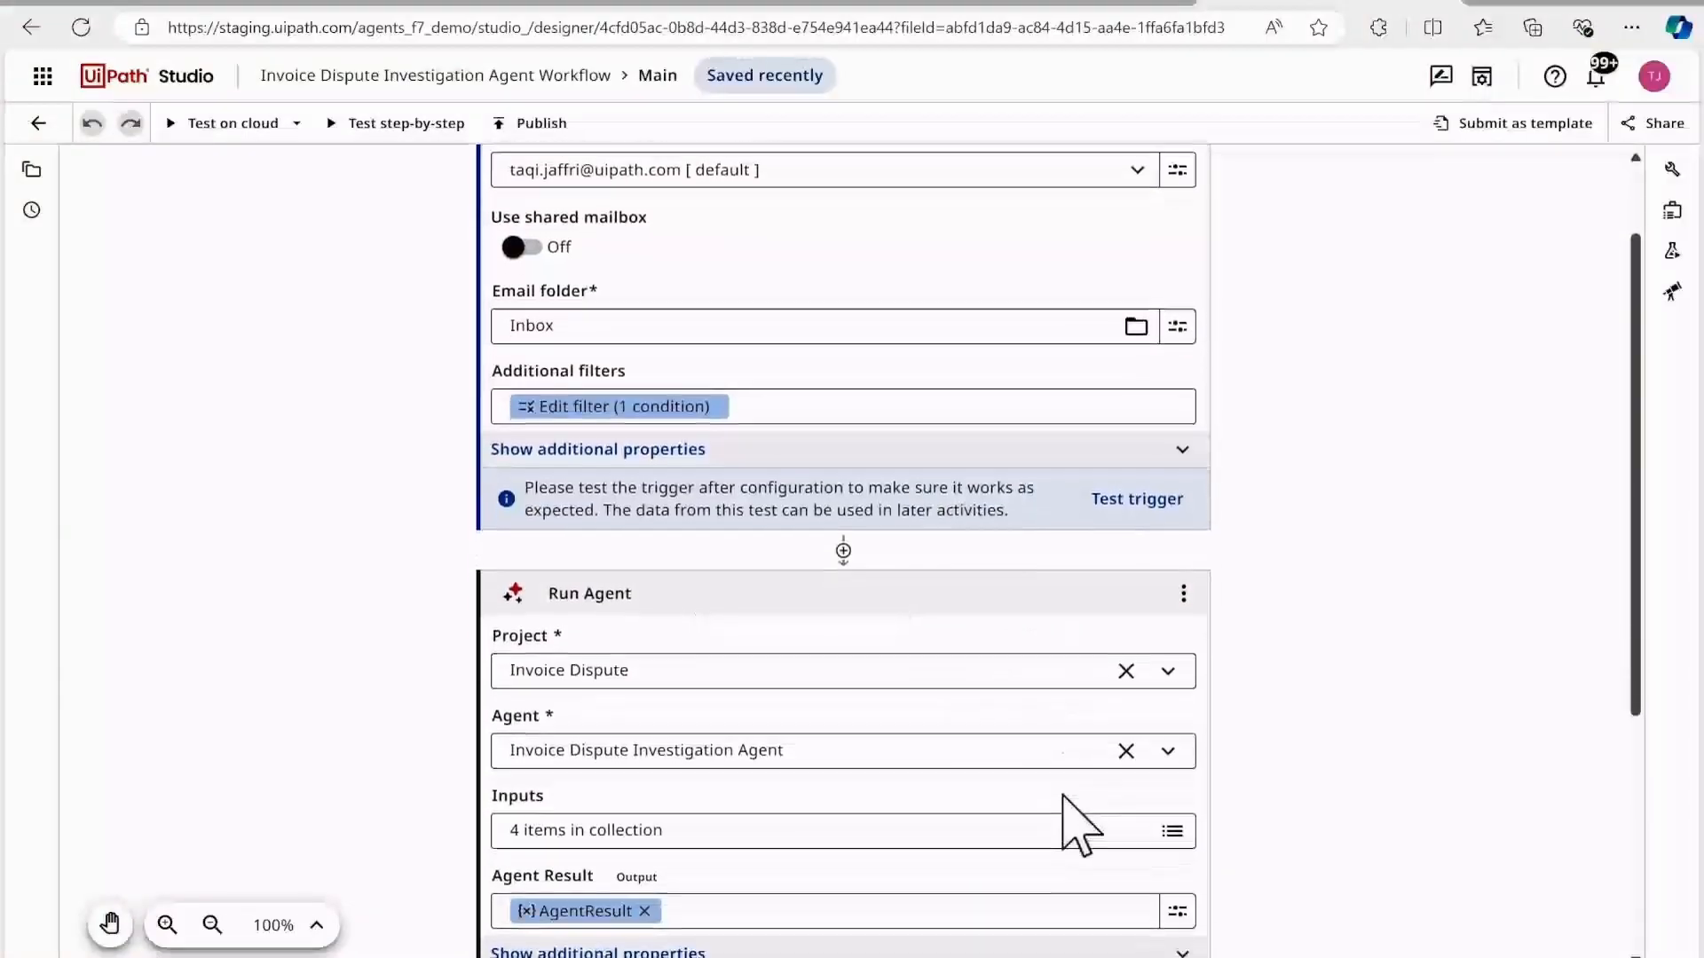
{"action": "scroll", "coordinate": [1079, 825], "scroll_direction": "down", "scroll_amount": 1}
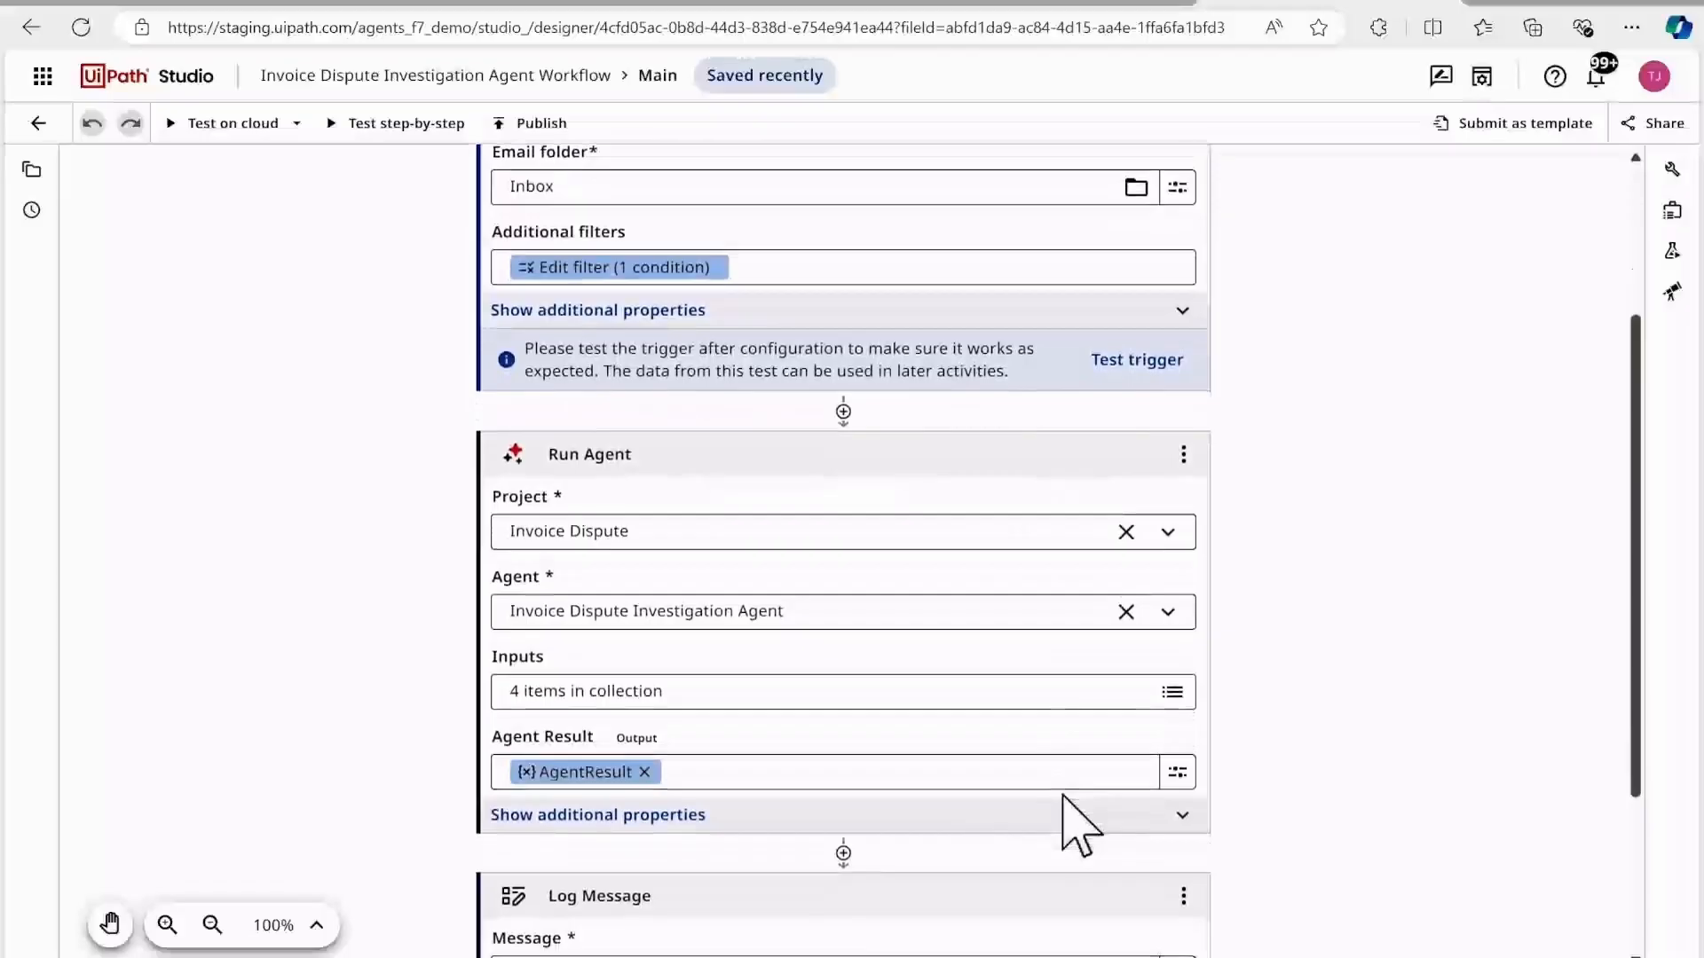